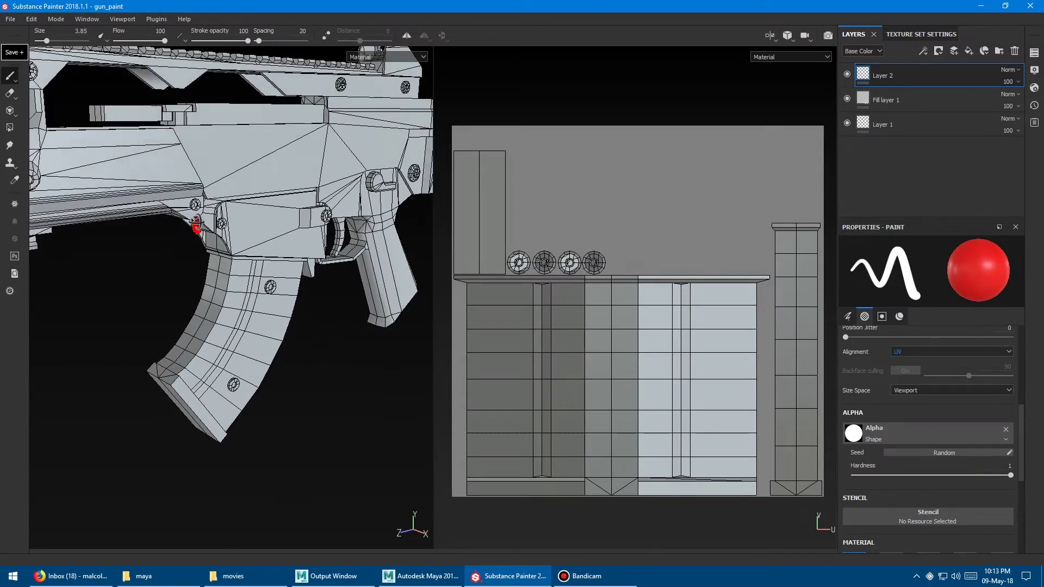
# Paint three straight vertical red strokes down the magazine's light side shell in the UV view, using the 3.85 brush on Layer 2
pyautogui.scroll(8, 226, 226)
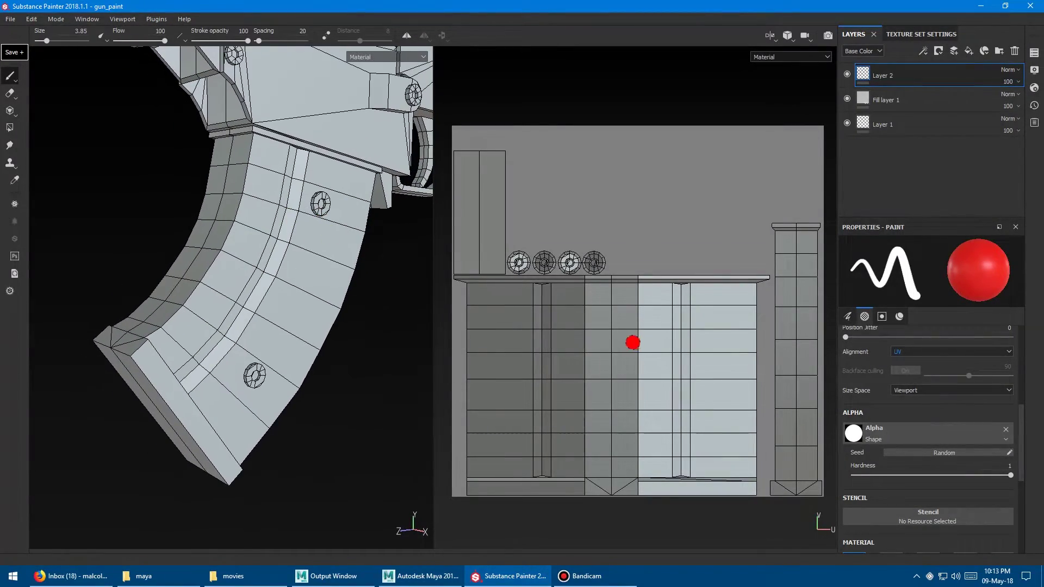
pyautogui.click(742, 294)
pyautogui.keyDown('shift'); pyautogui.click(743, 465); pyautogui.keyUp('shift')
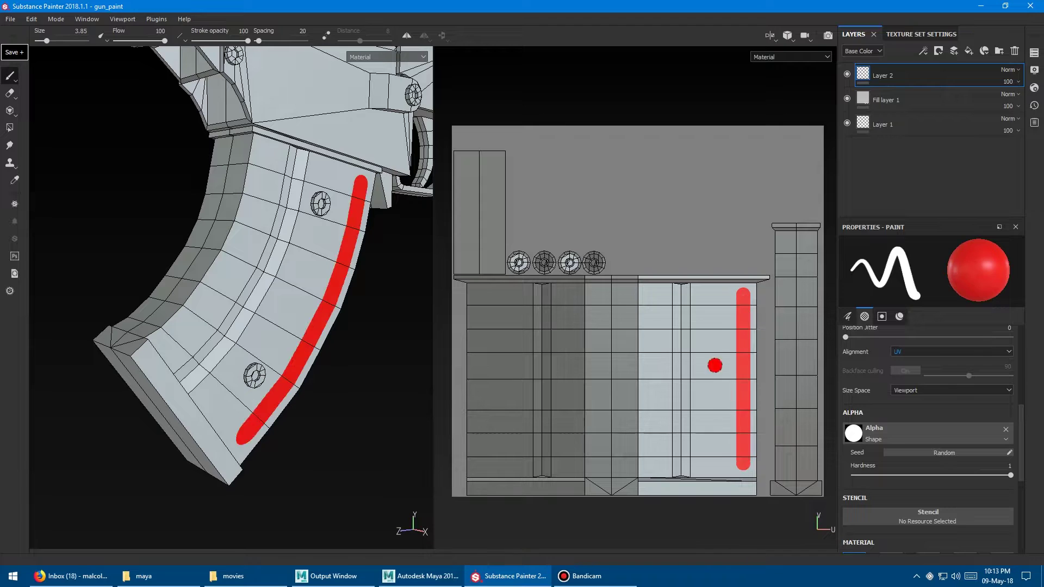
pyautogui.click(711, 294)
pyautogui.keyDown('shift'); pyautogui.click(711, 462); pyautogui.keyUp('shift')
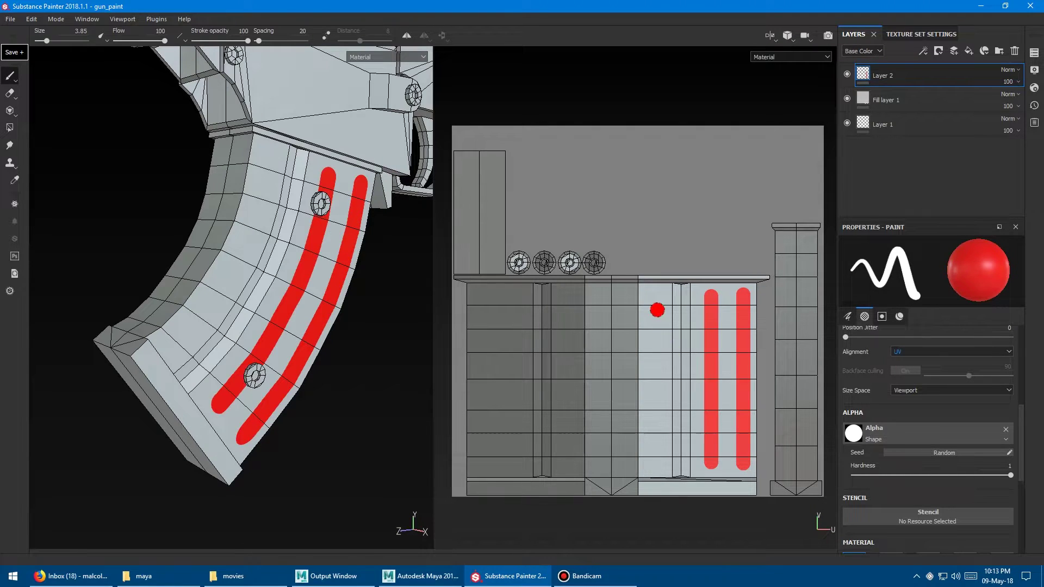
pyautogui.click(654, 297)
pyautogui.keyDown('shift'); pyautogui.click(655, 461); pyautogui.keyUp('shift')
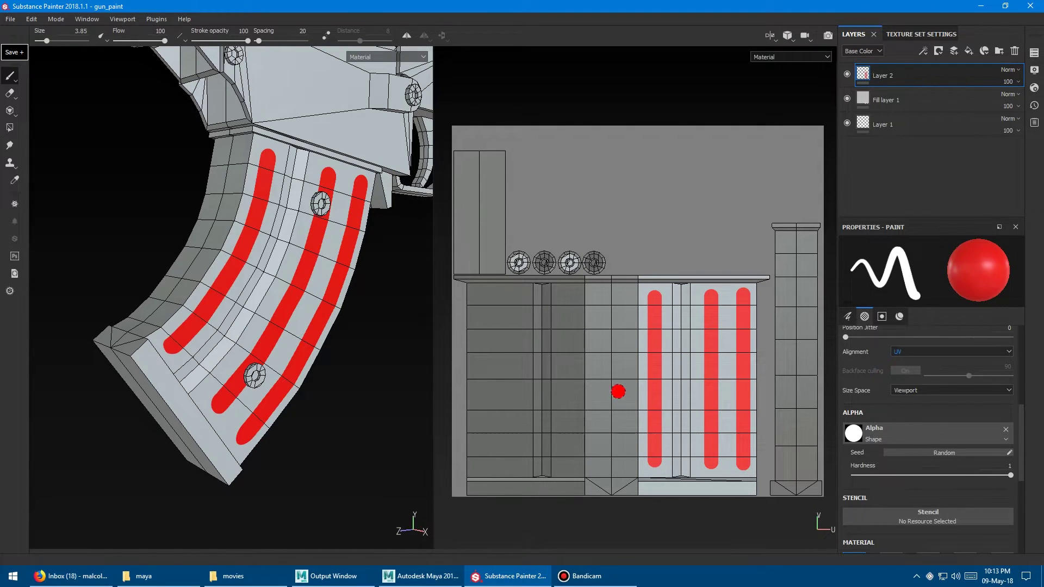
pyautogui.keyDown('alt'); pyautogui.moveTo(303, 292); pyautogui.dragTo(228, 291); pyautogui.keyUp('alt')
pyautogui.keyDown('alt'); pyautogui.moveTo(336, 318); pyautogui.dragTo(300, 326, button='middle'); pyautogui.keyUp('alt')
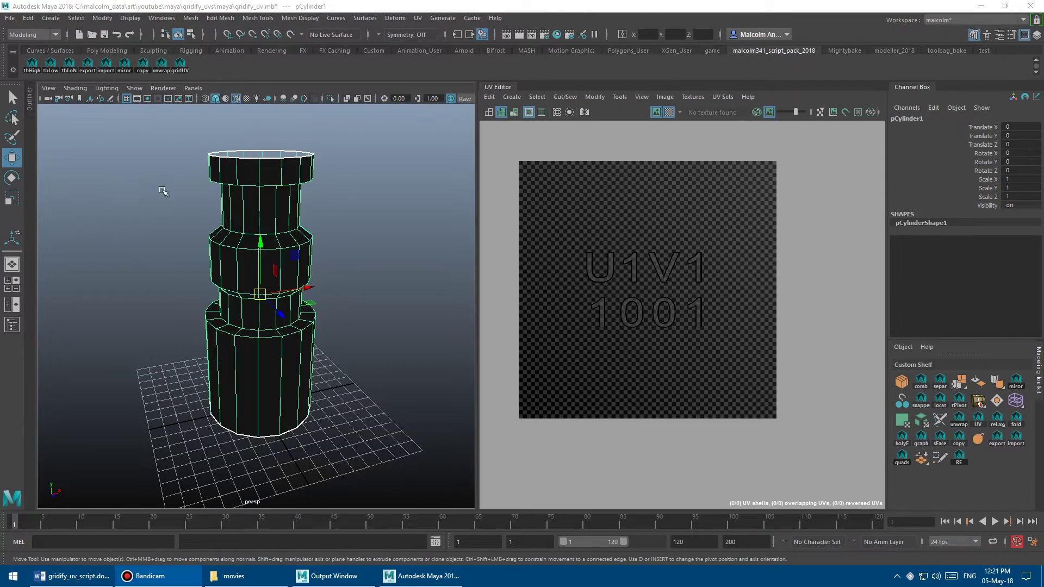
# Switch to Maya and apply a planar UV projection to the stepped cylinder, projecting from the camera
pyautogui.keyDown('alt'); pyautogui.moveTo(339, 193); pyautogui.dragTo(291, 165); pyautogui.keyUp('alt')
pyautogui.keyDown('alt'); pyautogui.moveTo(291, 165); pyautogui.dragTo(313, 168, button='right'); pyautogui.keyUp('alt')
pyautogui.moveTo(313, 168)
pyautogui.keyDown('alt'); pyautogui.mouseDown()
pyautogui.moveTo(361, 217)
pyautogui.moveTo(402, 190)
pyautogui.moveTo(314, 187)
pyautogui.mouseUp(); pyautogui.keyUp('alt')
pyautogui.keyDown('alt'); pyautogui.moveTo(315, 188); pyautogui.dragTo(369, 187, button='right'); pyautogui.keyUp('alt')
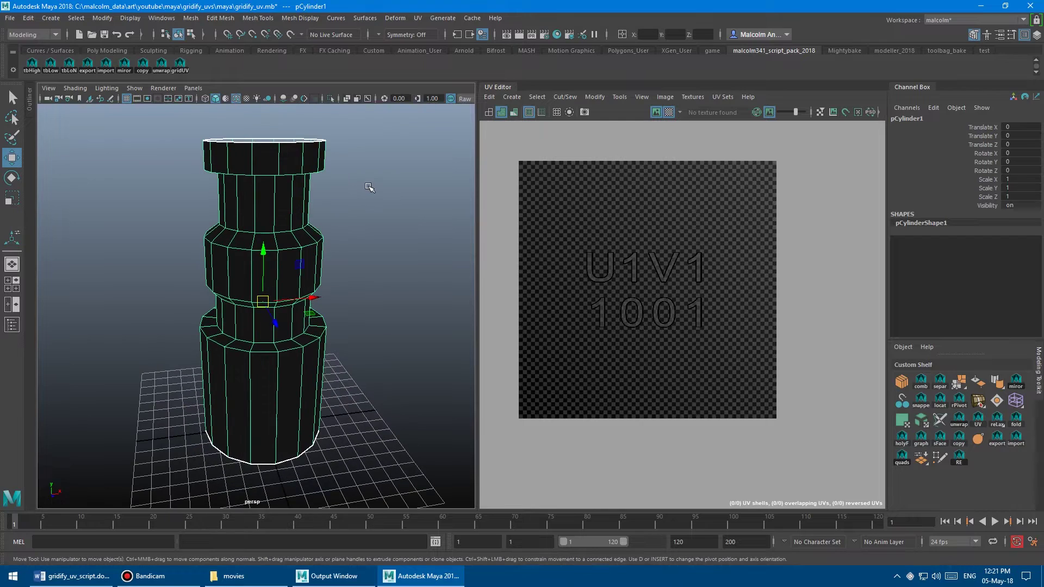
pyautogui.click(418, 18)
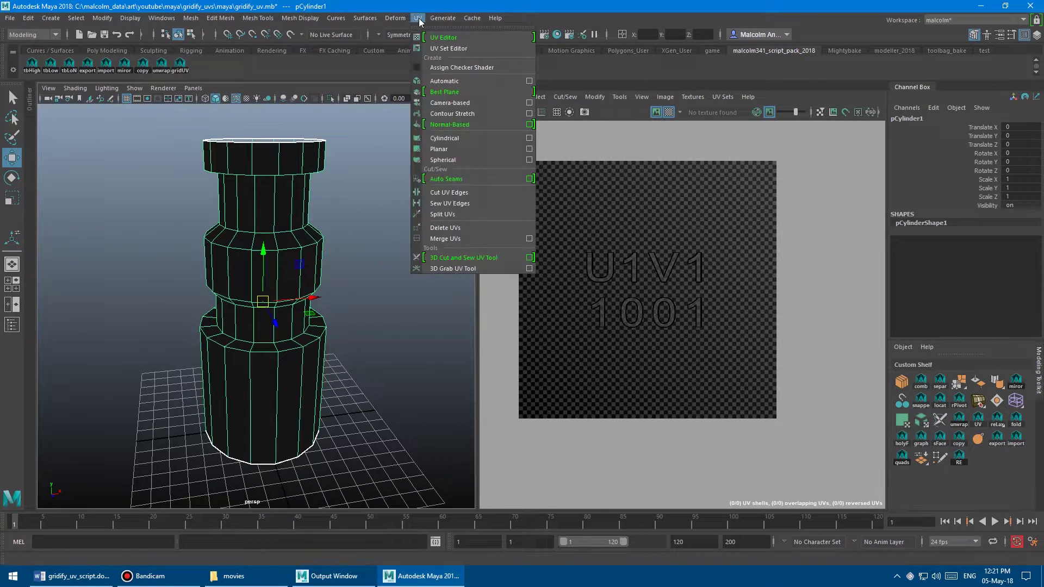
pyautogui.click(529, 151)
pyautogui.click(253, 136)
pyautogui.click(262, 159)
pyautogui.moveTo(324, 122); pyautogui.dragTo(414, 117)
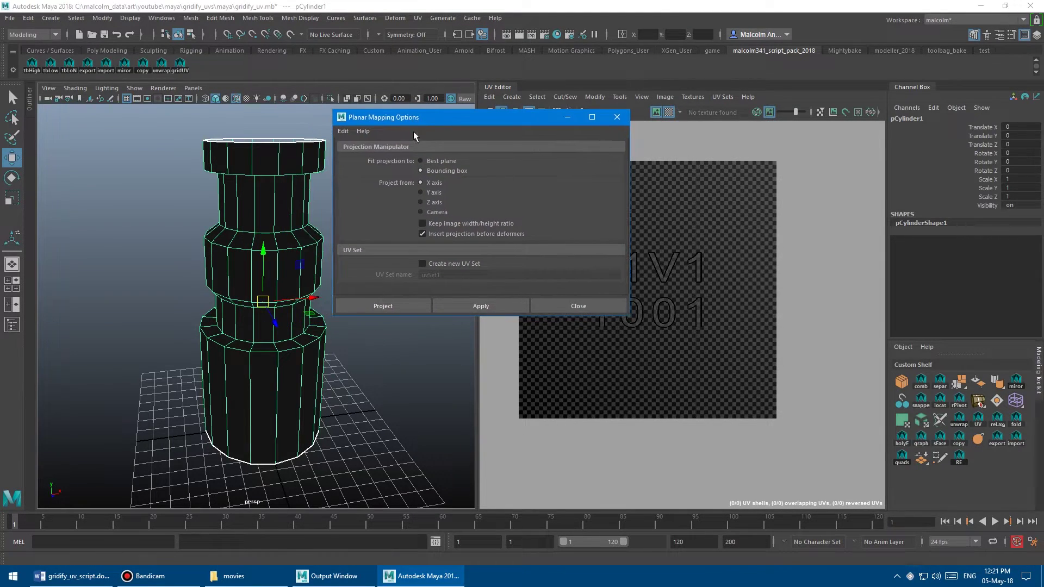
pyautogui.moveTo(429, 123); pyautogui.dragTo(462, 115)
pyautogui.click(461, 204)
pyautogui.keyDown('alt'); pyautogui.moveTo(348, 206); pyautogui.dragTo(350, 253); pyautogui.keyUp('alt')
pyautogui.click(417, 298)
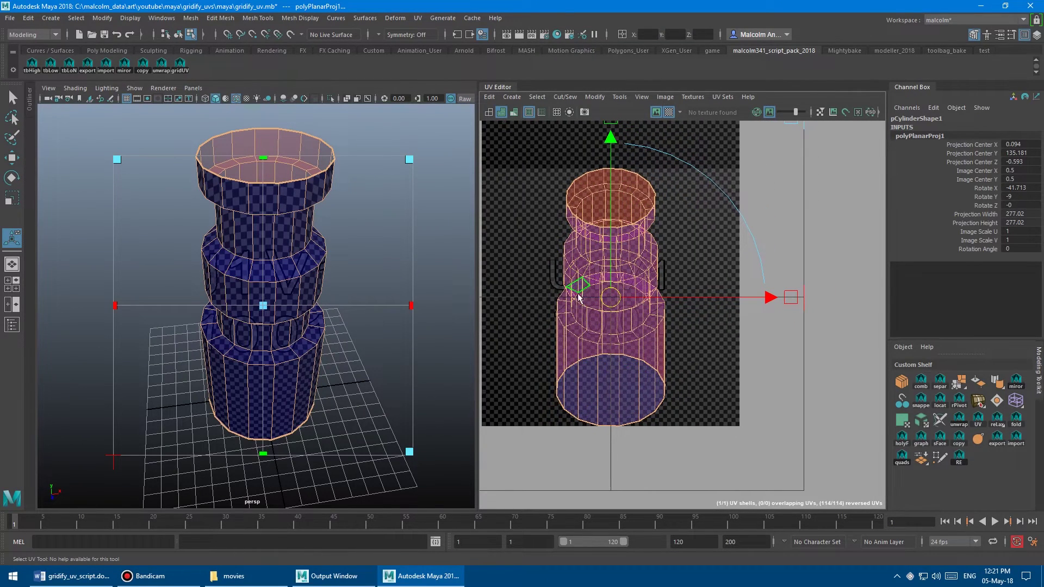
pyautogui.scroll(-1, 602, 264)
pyautogui.keyDown('alt'); pyautogui.moveTo(541, 258); pyautogui.dragTo(536, 257, button='right'); pyautogui.keyUp('alt')
pyautogui.press('w')
pyautogui.press('F8')
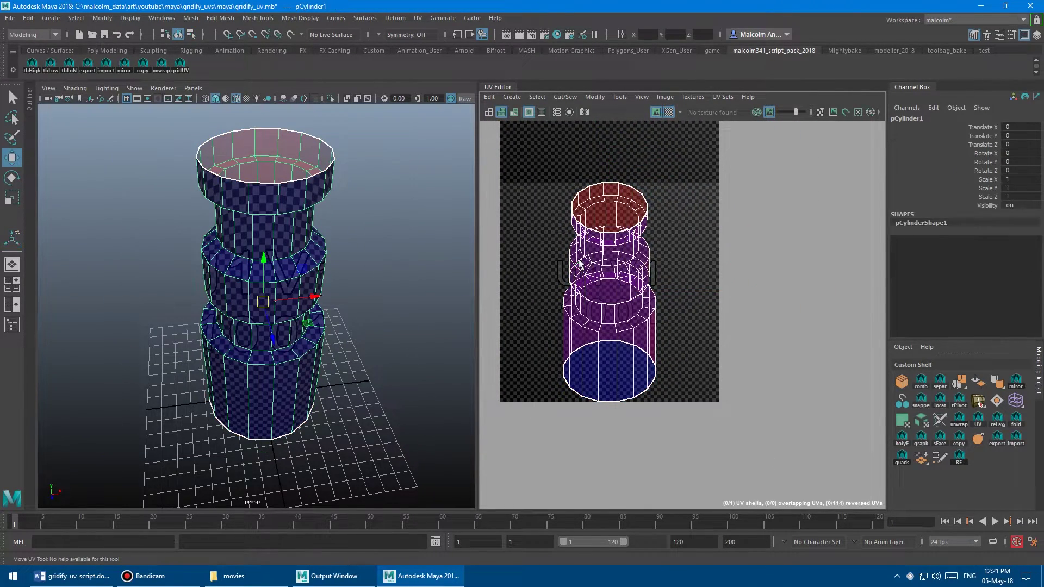
# Select a vertical edge line running the full height of the cylinder and cut its UVs into a seam
pyautogui.keyDown('alt'); pyautogui.moveTo(330, 253); pyautogui.dragTo(301, 224); pyautogui.keyUp('alt')
pyautogui.moveTo(254, 393); pyautogui.dragTo(244, 236, button='right')
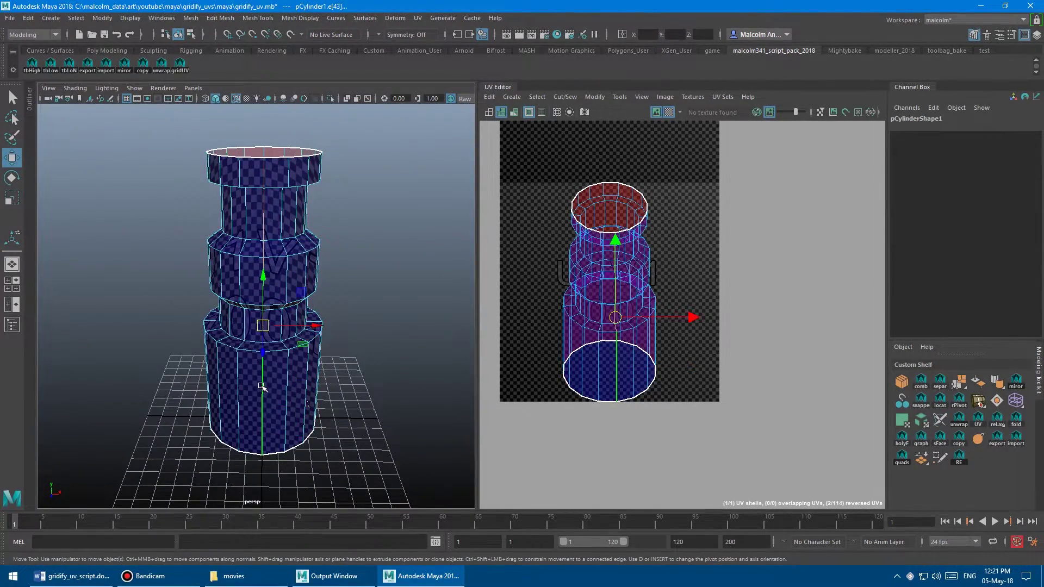
pyautogui.keyDown('alt'); pyautogui.moveTo(381, 336); pyautogui.dragTo(337, 363); pyautogui.keyUp('alt')
pyautogui.moveTo(563, 206)
pyautogui.keyDown('alt'); pyautogui.mouseDown(button='middle')
pyautogui.moveTo(618, 211)
pyautogui.moveTo(563, 223)
pyautogui.mouseUp(button='middle'); pyautogui.keyUp('alt')
pyautogui.keyDown('shift'); pyautogui.moveTo(559, 237); pyautogui.dragTo(518, 257, button='right'); pyautogui.keyUp('shift')
pyautogui.keyDown('alt'); pyautogui.moveTo(547, 271); pyautogui.dragTo(555, 277, button='middle'); pyautogui.keyUp('alt')
pyautogui.keyDown('alt'); pyautogui.moveTo(555, 277); pyautogui.dragTo(547, 275, button='right'); pyautogui.keyUp('alt')
# Select all of the cylinder's UVs and unfold them into a flat shell
pyautogui.moveTo(547, 231); pyautogui.dragTo(602, 232, button='right')
pyautogui.moveTo(540, 179); pyautogui.dragTo(719, 433)
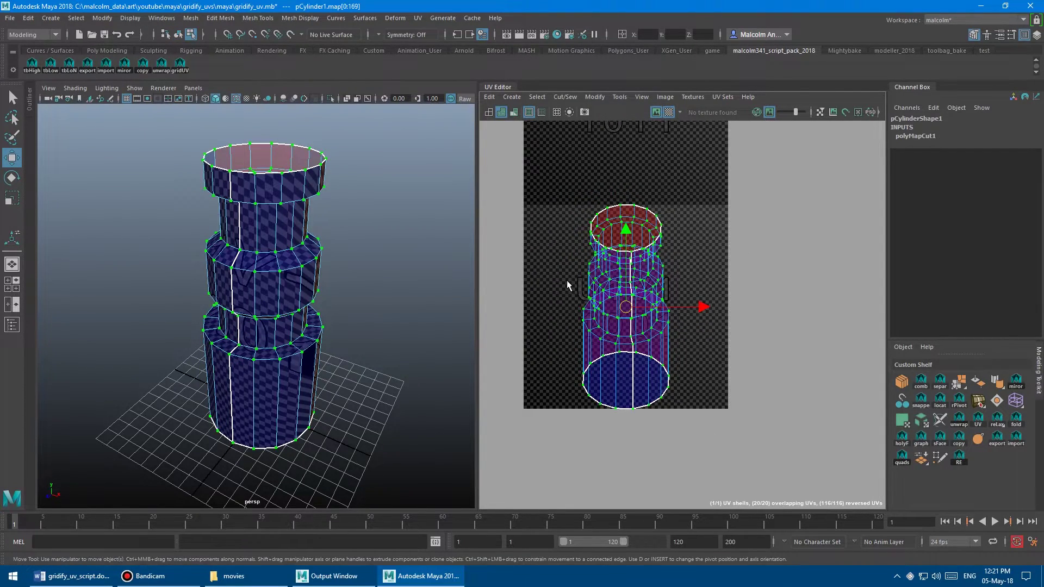
pyautogui.keyDown('shift'); pyautogui.moveTo(567, 280); pyautogui.dragTo(448, 281, button='right'); pyautogui.keyUp('shift')
pyautogui.scroll(3, 619, 334)
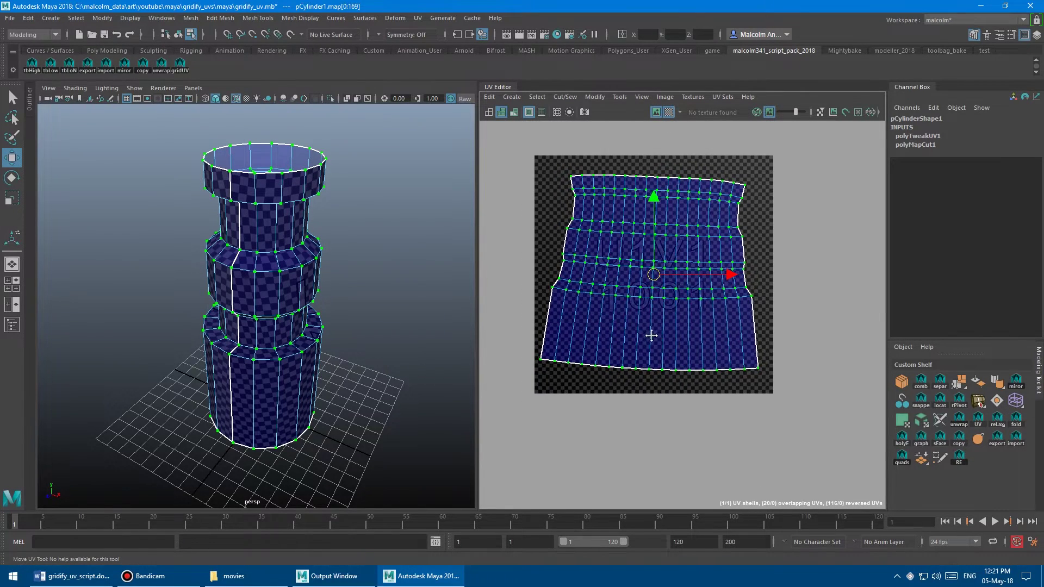
pyautogui.keyDown('alt'); pyautogui.moveTo(617, 328); pyautogui.dragTo(600, 309, button='middle'); pyautogui.keyUp('alt')
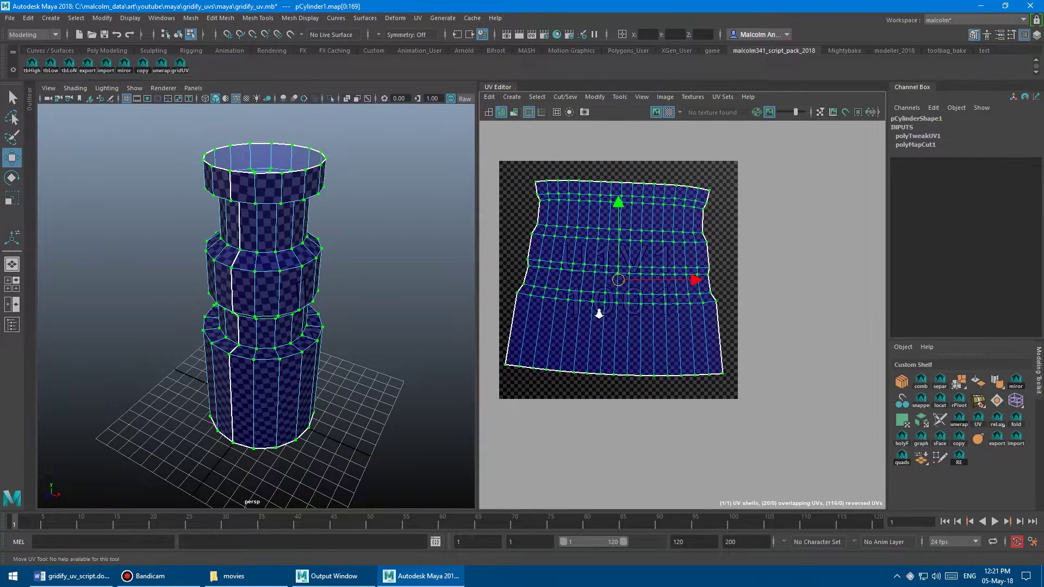
# Select the vertical edge loop at the middle of the unfolded shell and apply Straighten Shell to it
pyautogui.keyDown('alt'); pyautogui.moveTo(601, 312); pyautogui.dragTo(622, 315, button='right'); pyautogui.keyUp('alt')
pyautogui.keyDown('alt'); pyautogui.moveTo(622, 315); pyautogui.dragTo(629, 321, button='middle'); pyautogui.keyUp('alt')
pyautogui.keyDown('alt'); pyautogui.moveTo(629, 322); pyautogui.dragTo(609, 297, button='right'); pyautogui.keyUp('alt')
pyautogui.doubleClick(625, 325)
pyautogui.moveTo(613, 327)
pyautogui.keyDown('alt'); pyautogui.mouseDown(button='middle')
pyautogui.moveTo(638, 342)
pyautogui.moveTo(614, 338)
pyautogui.mouseUp(button='middle'); pyautogui.keyUp('alt')
pyautogui.keyDown('alt'); pyautogui.moveTo(590, 278); pyautogui.dragTo(572, 273, button='middle'); pyautogui.keyUp('alt')
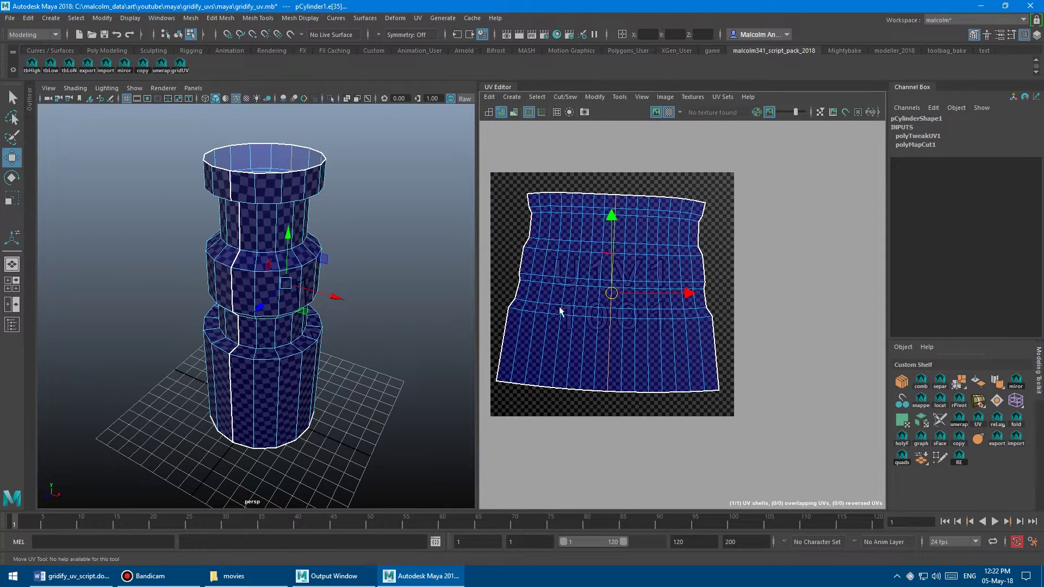
pyautogui.keyDown('shift'); pyautogui.rightClick(510, 243); pyautogui.keyUp('shift')
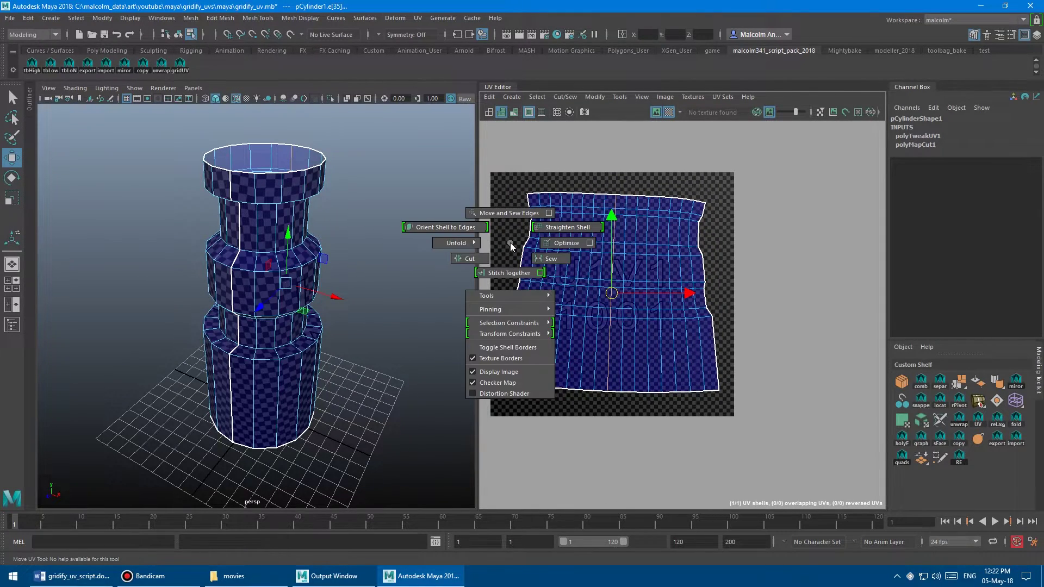
pyautogui.keyDown('shift'); pyautogui.moveTo(509, 243); pyautogui.dragTo(542, 231, button='right'); pyautogui.keyUp('shift')
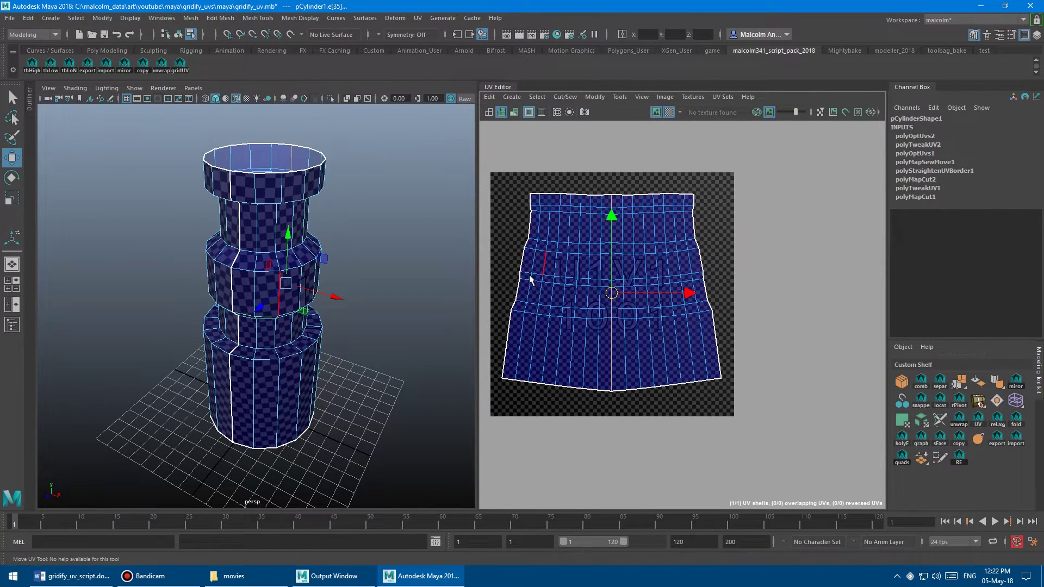
# Select all UVs of the shell, apply Straighten UVs to turn it into a regular grid, and clear the selection
pyautogui.keyDown('alt'); pyautogui.moveTo(604, 296); pyautogui.dragTo(617, 293, button='middle'); pyautogui.keyUp('alt')
pyautogui.keyDown('alt'); pyautogui.moveTo(616, 293); pyautogui.dragTo(608, 291, button='right'); pyautogui.keyUp('alt')
pyautogui.moveTo(534, 231); pyautogui.dragTo(566, 232, button='right')
pyautogui.moveTo(526, 176); pyautogui.dragTo(718, 358)
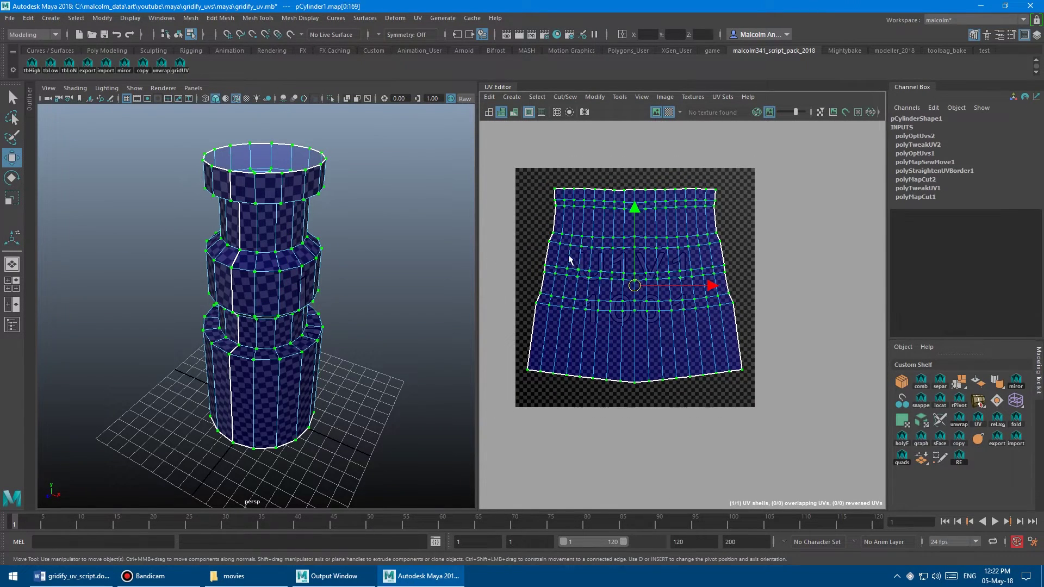
pyautogui.keyDown('shift'); pyautogui.rightClick(533, 216); pyautogui.keyUp('shift')
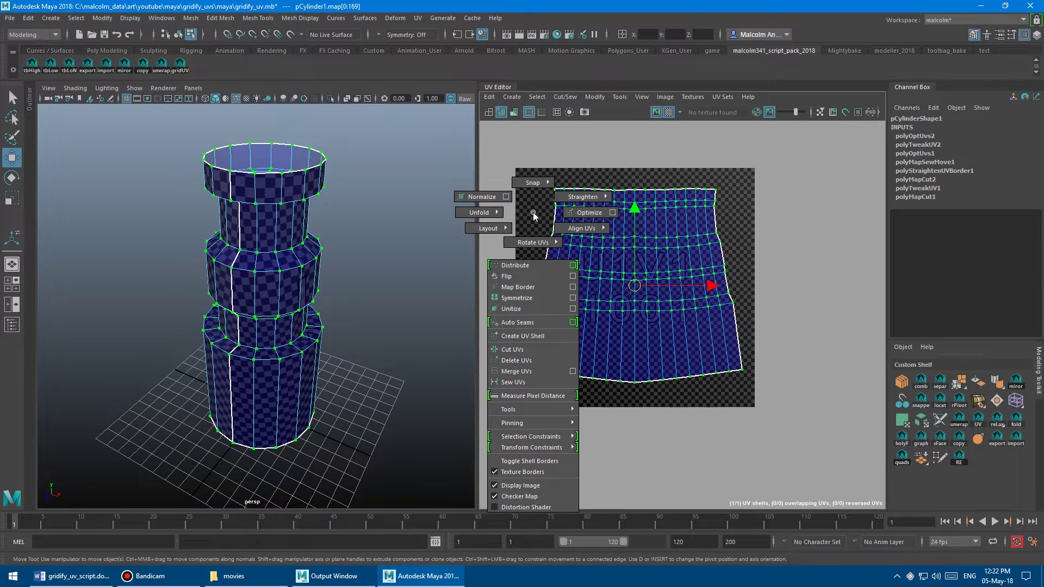
pyautogui.keyDown('shift'); pyautogui.moveTo(533, 212); pyautogui.dragTo(585, 169, button='right'); pyautogui.keyUp('shift')
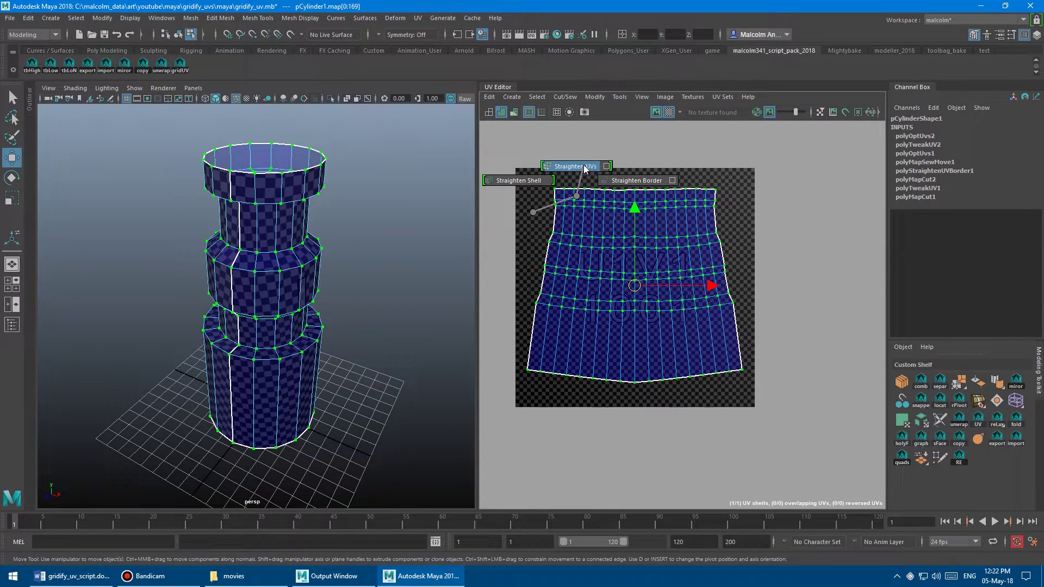
pyautogui.keyDown('shift'); pyautogui.moveTo(584, 166); pyautogui.dragTo(583, 166, button='right'); pyautogui.keyUp('shift')
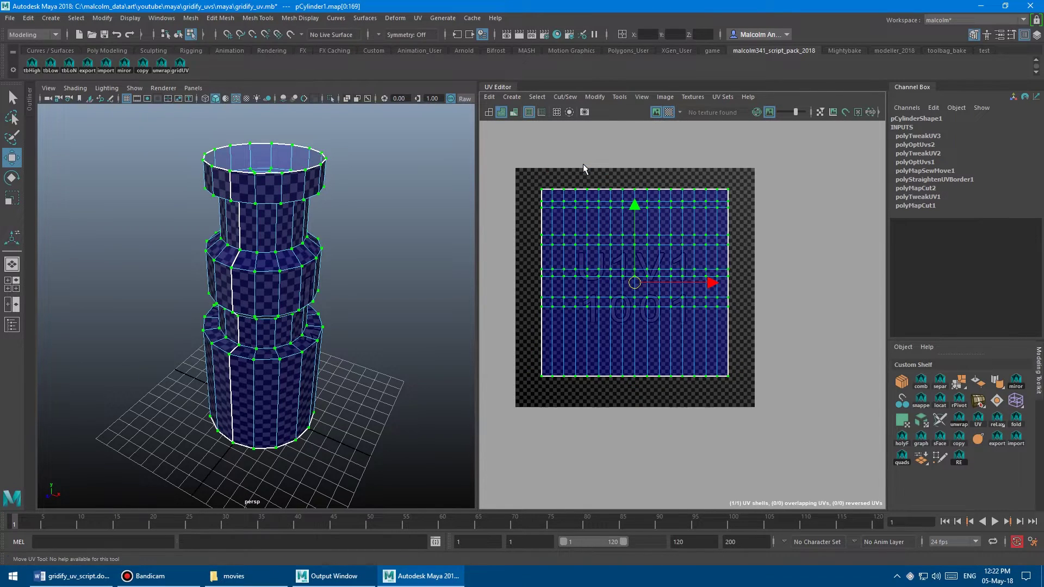
pyautogui.click(751, 330)
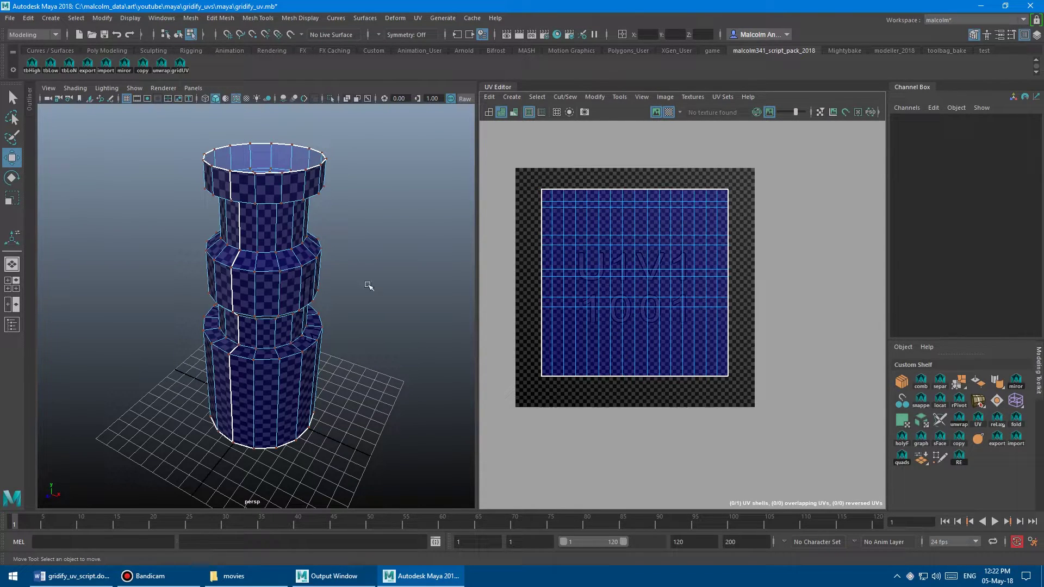
# Examine the checker pattern along the cylinder's seam and around its sloped rings for stretching
pyautogui.keyDown('alt'); pyautogui.moveTo(240, 250); pyautogui.dragTo(281, 280); pyautogui.keyUp('alt')
pyautogui.keyDown('alt'); pyautogui.moveTo(280, 280); pyautogui.dragTo(336, 289, button='right'); pyautogui.keyUp('alt')
pyautogui.keyDown('alt'); pyautogui.moveTo(336, 290); pyautogui.dragTo(353, 285); pyautogui.keyUp('alt')
pyautogui.keyDown('alt'); pyautogui.moveTo(353, 285); pyautogui.dragTo(309, 268, button='middle'); pyautogui.keyUp('alt')
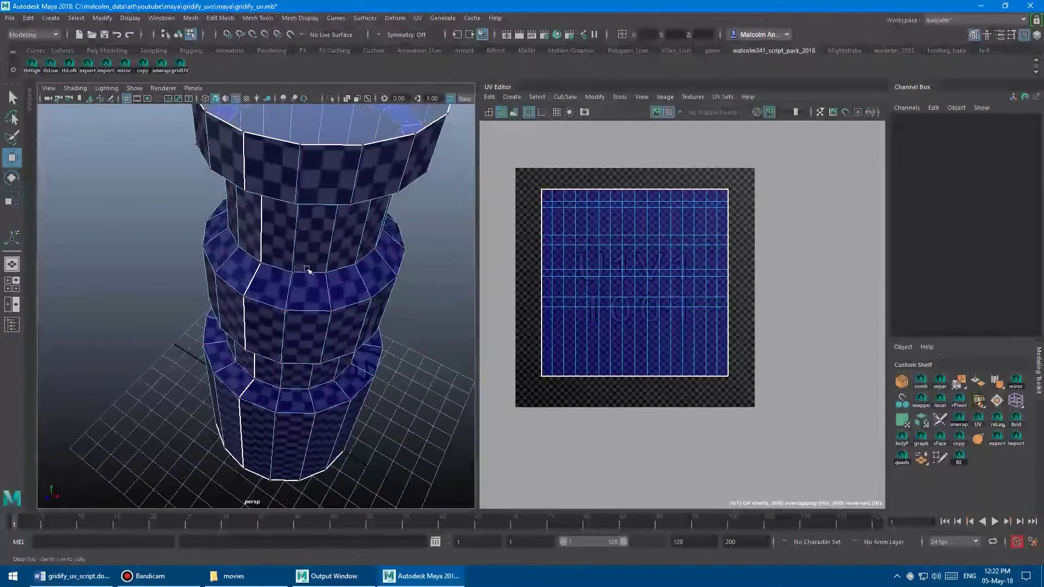
pyautogui.keyDown('alt'); pyautogui.moveTo(310, 268); pyautogui.dragTo(349, 274, button='right'); pyautogui.keyUp('alt')
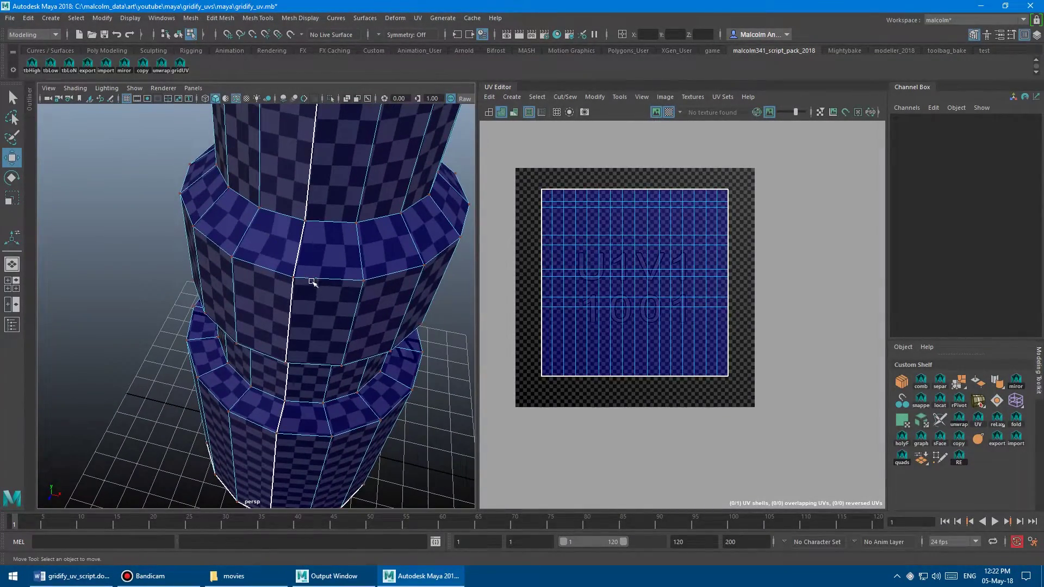
pyautogui.keyDown('alt'); pyautogui.moveTo(312, 281); pyautogui.dragTo(288, 304); pyautogui.keyUp('alt')
pyautogui.keyDown('alt'); pyautogui.moveTo(288, 304); pyautogui.dragTo(322, 282, button='right'); pyautogui.keyUp('alt')
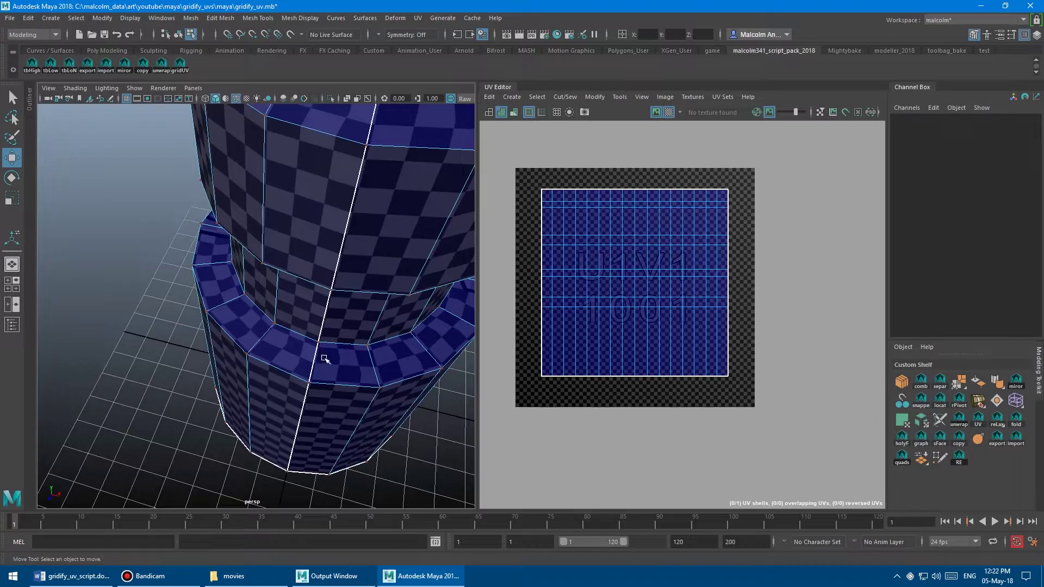
pyautogui.keyDown('alt'); pyautogui.moveTo(324, 357); pyautogui.dragTo(309, 295); pyautogui.keyUp('alt')
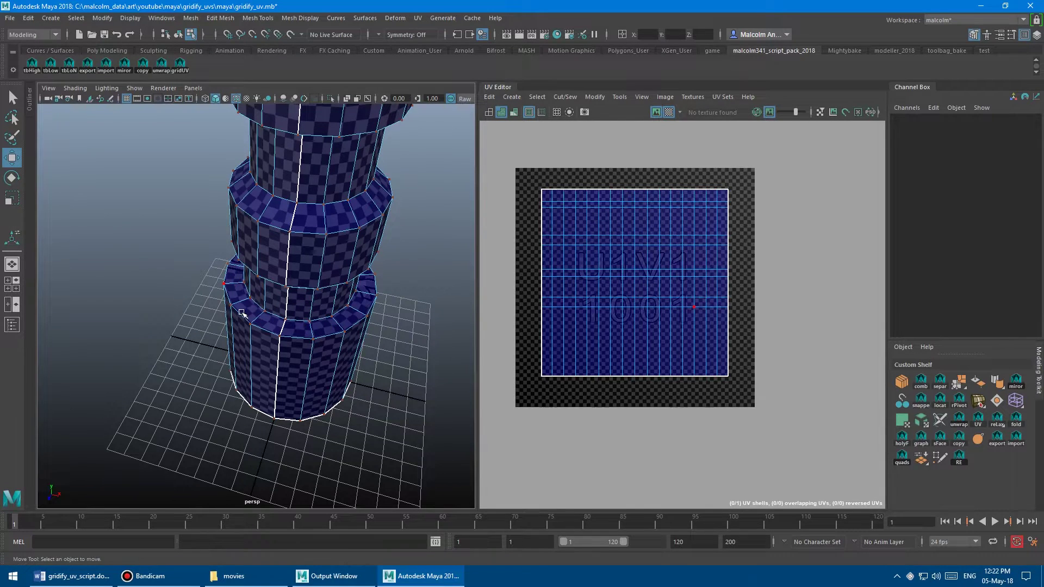
pyautogui.keyDown('alt'); pyautogui.moveTo(252, 321); pyautogui.dragTo(247, 284); pyautogui.keyUp('alt')
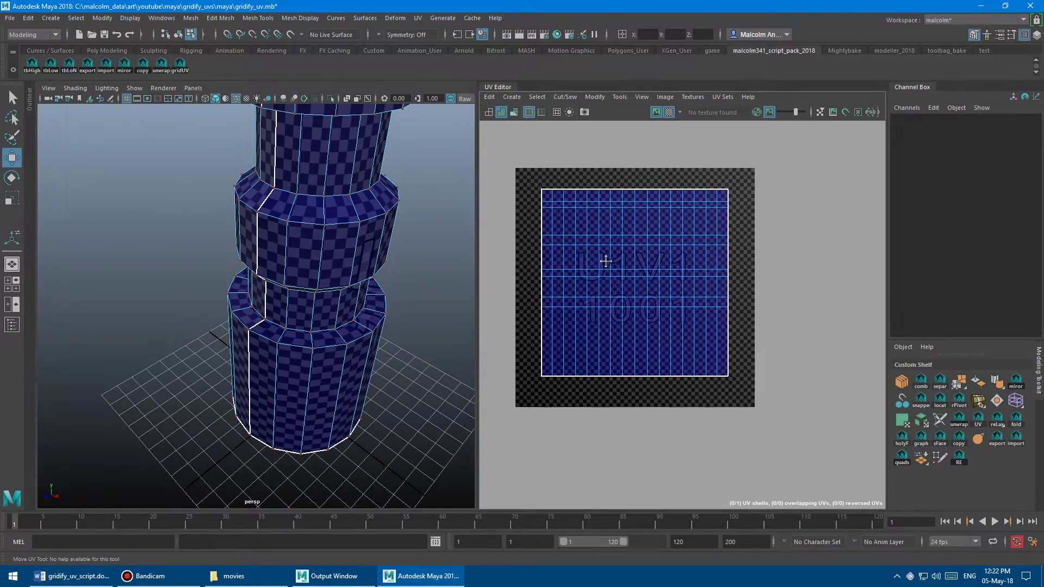
pyautogui.keyDown('alt'); pyautogui.moveTo(608, 262); pyautogui.dragTo(621, 268, button='middle'); pyautogui.keyUp('alt')
pyautogui.keyDown('alt'); pyautogui.moveTo(269, 282); pyautogui.dragTo(252, 288, button='middle'); pyautogui.keyUp('alt')
pyautogui.keyDown('alt'); pyautogui.moveTo(252, 289); pyautogui.dragTo(285, 285); pyautogui.keyUp('alt')
pyautogui.keyDown('alt'); pyautogui.moveTo(286, 285); pyautogui.dragTo(255, 278, button='right'); pyautogui.keyUp('alt')
pyautogui.keyDown('alt'); pyautogui.moveTo(256, 278); pyautogui.dragTo(283, 290, button='middle'); pyautogui.keyUp('alt')
pyautogui.keyDown('alt'); pyautogui.moveTo(283, 290); pyautogui.dragTo(268, 295); pyautogui.keyUp('alt')
pyautogui.keyDown('alt'); pyautogui.moveTo(267, 295); pyautogui.dragTo(297, 295, button='right'); pyautogui.keyUp('alt')
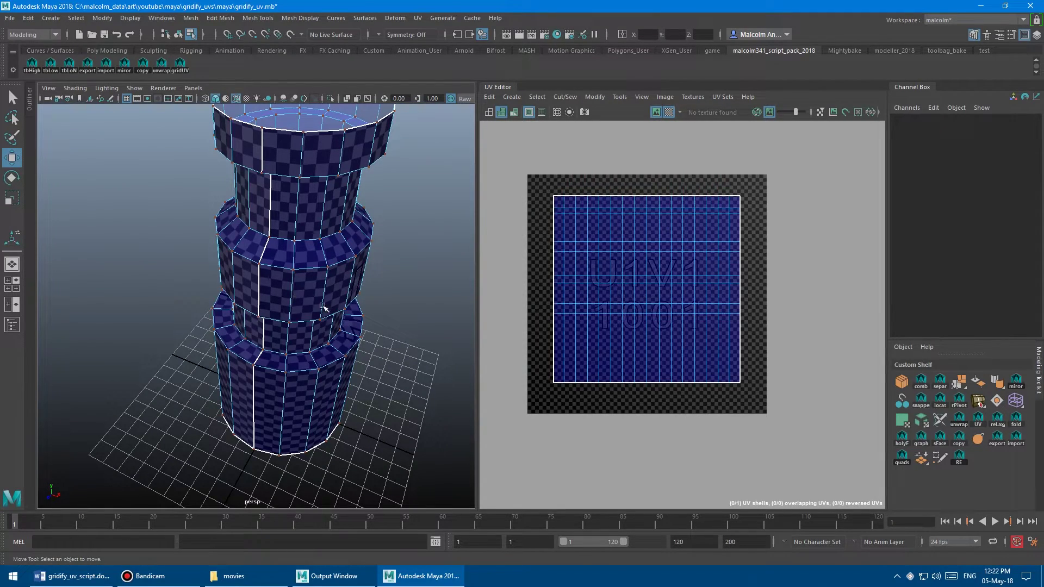
pyautogui.keyDown('alt'); pyautogui.moveTo(328, 301); pyautogui.dragTo(305, 275); pyautogui.keyUp('alt')
pyautogui.keyDown('alt'); pyautogui.moveTo(305, 276); pyautogui.dragTo(268, 293, button='right'); pyautogui.keyUp('alt')
pyautogui.keyDown('alt'); pyautogui.moveTo(268, 293); pyautogui.dragTo(288, 312); pyautogui.keyUp('alt')
pyautogui.keyDown('alt'); pyautogui.moveTo(288, 312); pyautogui.dragTo(361, 310, button='right'); pyautogui.keyUp('alt')
pyautogui.keyDown('alt'); pyautogui.moveTo(361, 310); pyautogui.dragTo(338, 288); pyautogui.keyUp('alt')
pyautogui.keyDown('alt'); pyautogui.moveTo(338, 289); pyautogui.dragTo(287, 287, button='right'); pyautogui.keyUp('alt')
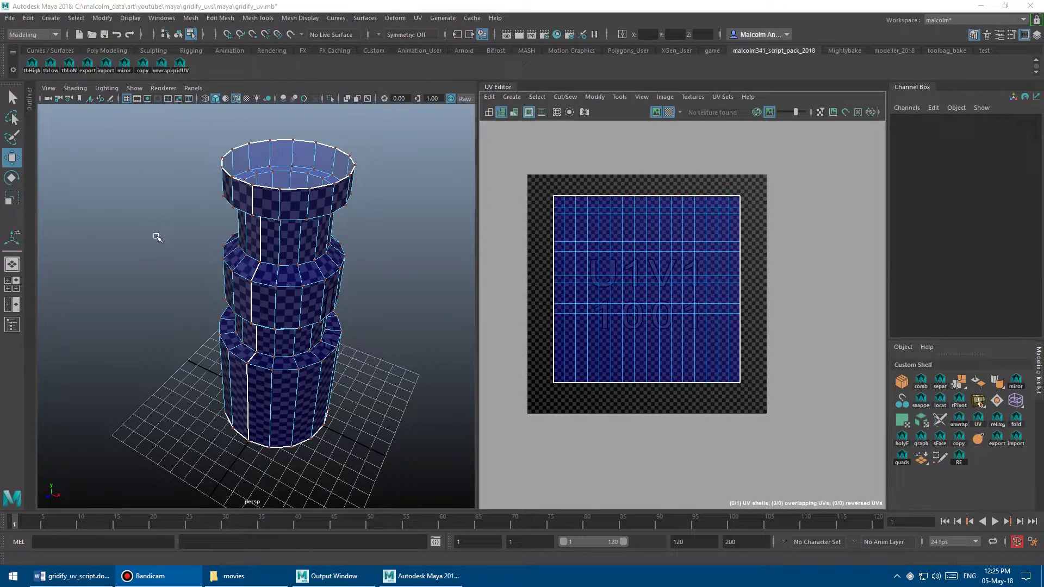
# Inspect the checkers up close on the narrow neck and the neighbouring sloped bands
pyautogui.keyDown('alt'); pyautogui.moveTo(149, 249); pyautogui.dragTo(268, 270, button='right'); pyautogui.keyUp('alt')
pyautogui.keyDown('alt'); pyautogui.moveTo(305, 356); pyautogui.dragTo(289, 282, button='middle'); pyautogui.keyUp('alt')
pyautogui.keyDown('alt'); pyautogui.moveTo(289, 282); pyautogui.dragTo(317, 291, button='right'); pyautogui.keyUp('alt')
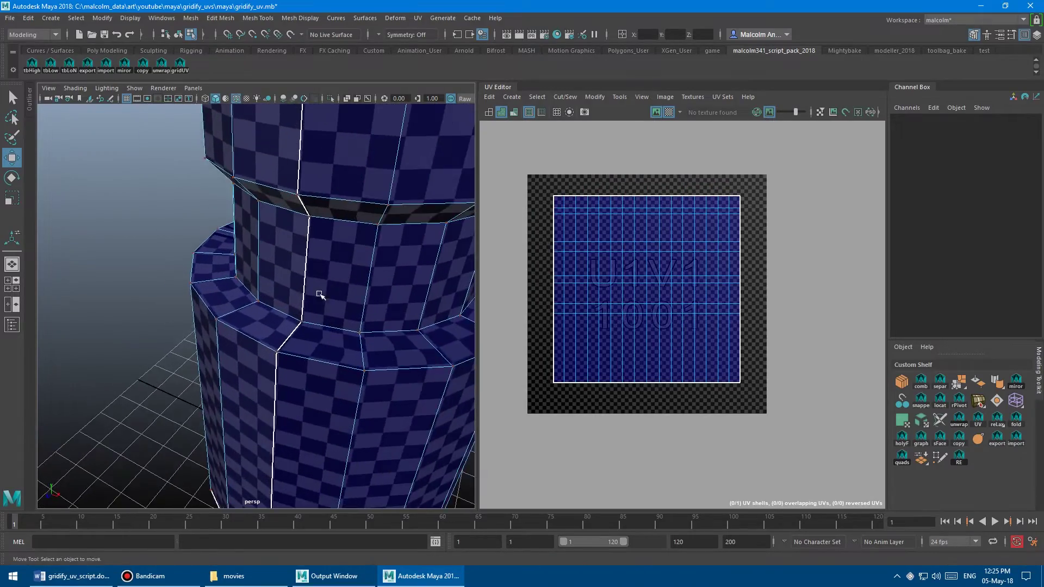
pyautogui.keyDown('alt'); pyautogui.moveTo(316, 291); pyautogui.dragTo(285, 282, button='middle'); pyautogui.keyUp('alt')
pyautogui.keyDown('alt'); pyautogui.moveTo(286, 283); pyautogui.dragTo(243, 276, button='right'); pyautogui.keyUp('alt')
pyautogui.moveTo(244, 276)
pyautogui.keyDown('alt'); pyautogui.mouseDown()
pyautogui.moveTo(257, 298)
pyautogui.moveTo(243, 261)
pyautogui.mouseUp(); pyautogui.keyUp('alt')
pyautogui.keyDown('alt'); pyautogui.moveTo(243, 261); pyautogui.dragTo(293, 267, button='right'); pyautogui.keyUp('alt')
pyautogui.keyDown('alt'); pyautogui.moveTo(294, 267); pyautogui.dragTo(274, 274); pyautogui.keyUp('alt')
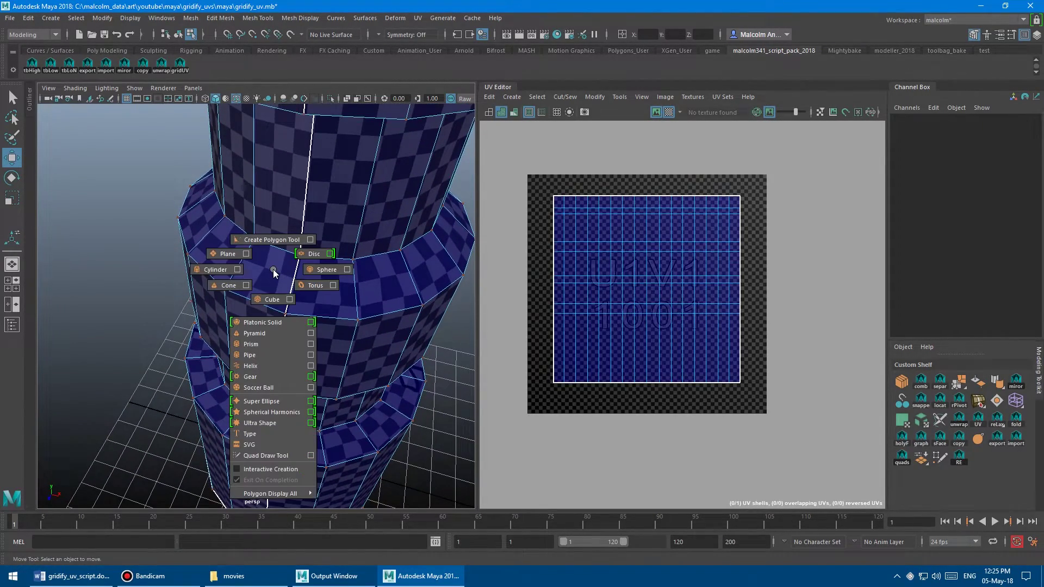
# Insert an edge loop midway across the cylinder's middle sloped ring with the Multi-Cut tool
pyautogui.click(275, 272)
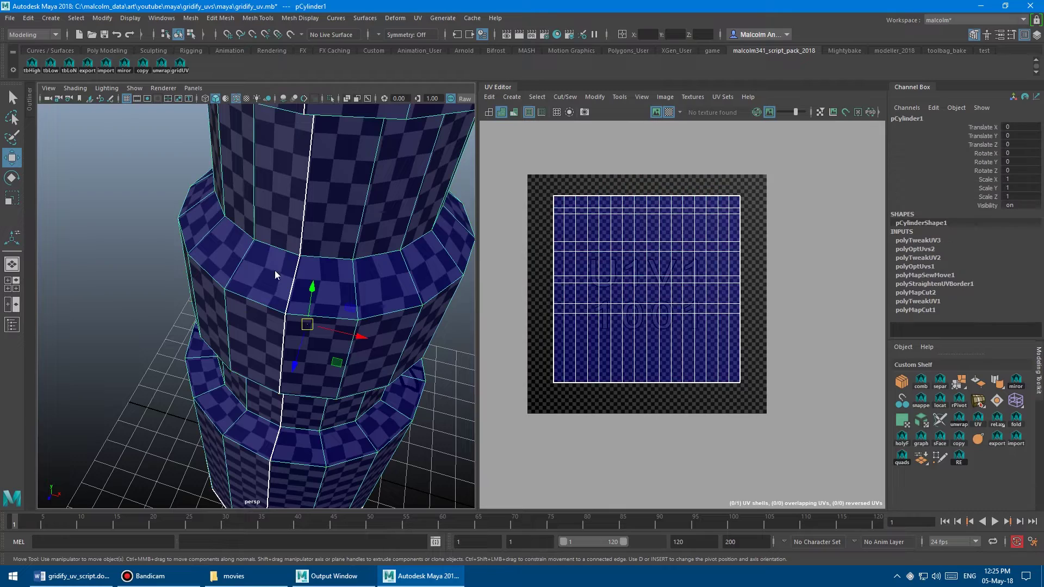
pyautogui.keyDown('shift'); pyautogui.rightClick(276, 275); pyautogui.keyUp('shift')
pyautogui.keyDown('shift'); pyautogui.moveTo(275, 270); pyautogui.dragTo(215, 271, button='right'); pyautogui.keyUp('shift')
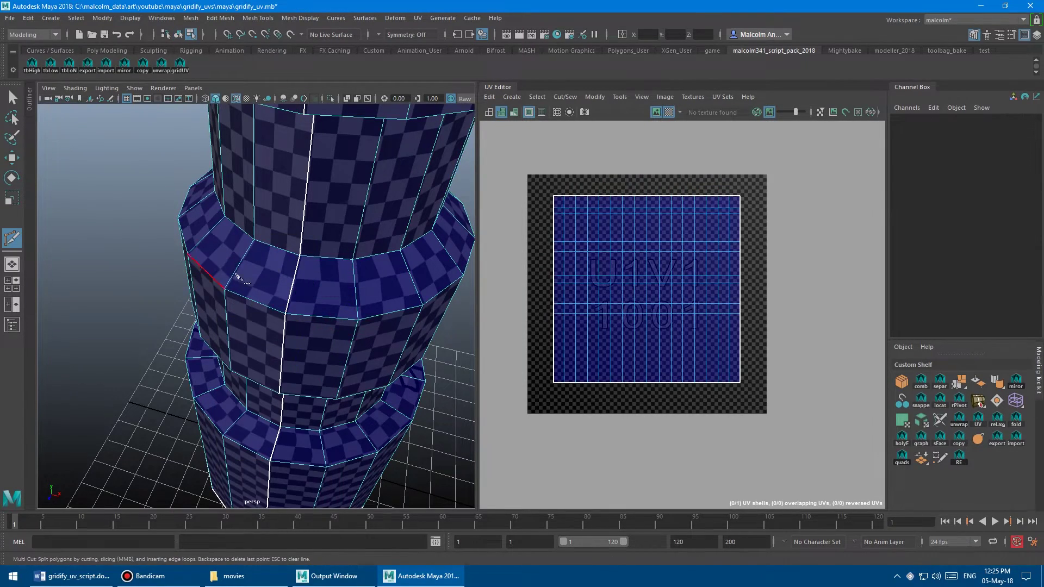
pyautogui.keyDown('alt'); pyautogui.moveTo(219, 272); pyautogui.dragTo(298, 266); pyautogui.keyUp('alt')
pyautogui.moveTo(298, 265)
pyautogui.keyDown('alt'); pyautogui.mouseDown(button='right')
pyautogui.moveTo(263, 257)
pyautogui.moveTo(295, 258)
pyautogui.mouseUp(button='right'); pyautogui.keyUp('alt')
pyautogui.click(287, 255)
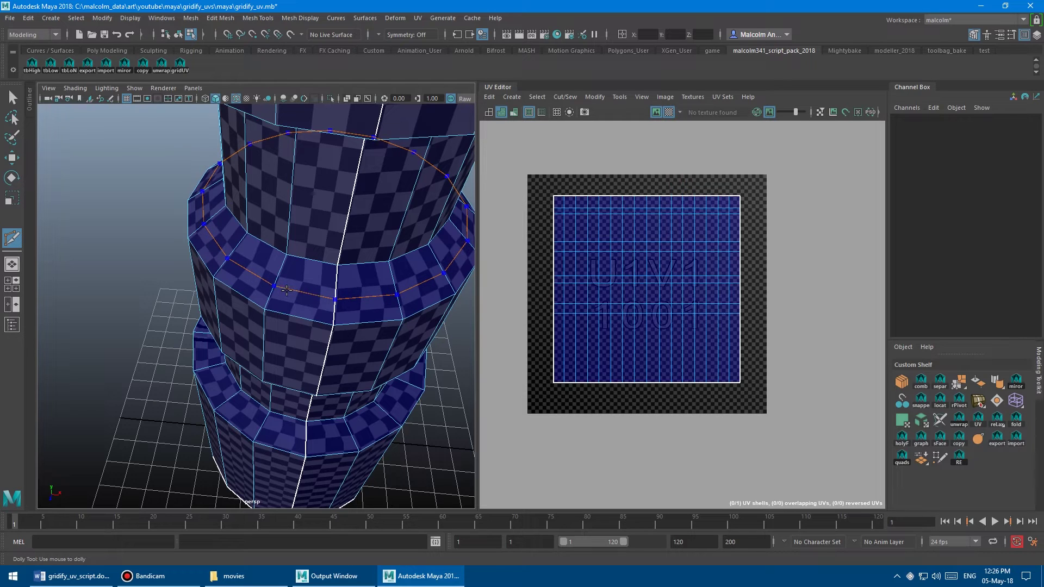
pyautogui.keyDown('ctrl'); pyautogui.click(285, 288); pyautogui.keyUp('ctrl')
pyautogui.keyDown('alt'); pyautogui.moveTo(256, 298); pyautogui.dragTo(325, 294, button='right'); pyautogui.keyUp('alt')
pyautogui.keyDown('alt'); pyautogui.moveTo(325, 294); pyautogui.dragTo(322, 294); pyautogui.keyUp('alt')
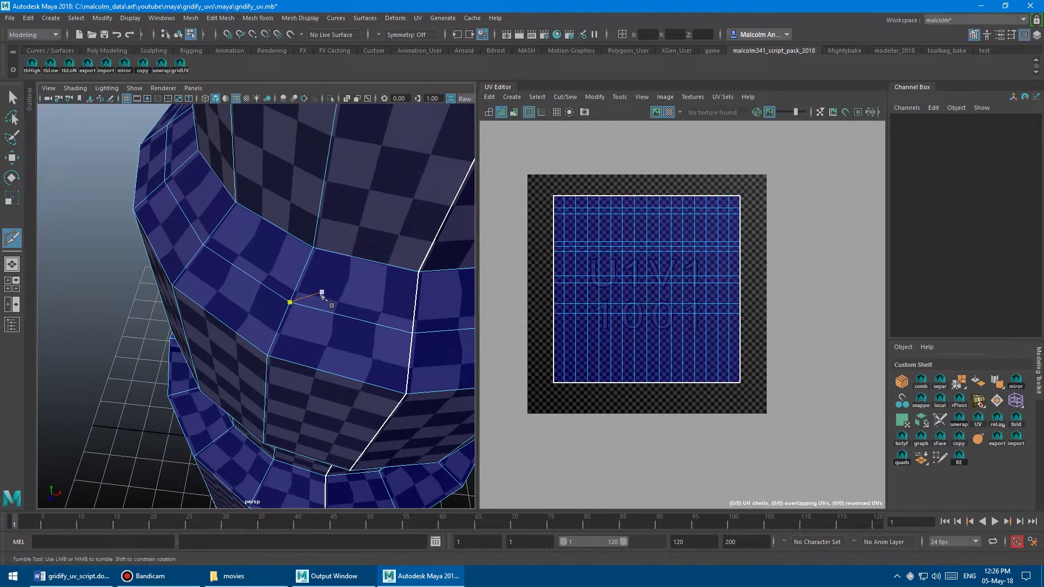
# Insert edge loops either side of the middle sloped ring's central loop, and several more around the lower sloped ring
pyautogui.keyDown('ctrl'); pyautogui.click(303, 275); pyautogui.keyUp('ctrl')
pyautogui.keyDown('ctrl'); pyautogui.click(281, 328); pyautogui.keyUp('ctrl')
pyautogui.keyDown('alt'); pyautogui.moveTo(317, 308); pyautogui.dragTo(319, 289); pyautogui.keyUp('alt')
pyautogui.keyDown('alt'); pyautogui.moveTo(319, 289); pyautogui.dragTo(296, 286, button='right'); pyautogui.keyUp('alt')
pyautogui.keyDown('alt'); pyautogui.moveTo(296, 285); pyautogui.dragTo(299, 304); pyautogui.keyUp('alt')
pyautogui.keyDown('alt'); pyautogui.moveTo(299, 305); pyautogui.dragTo(356, 259, button='right'); pyautogui.keyUp('alt')
pyautogui.keyDown('ctrl'); pyautogui.click(284, 393); pyautogui.keyUp('ctrl')
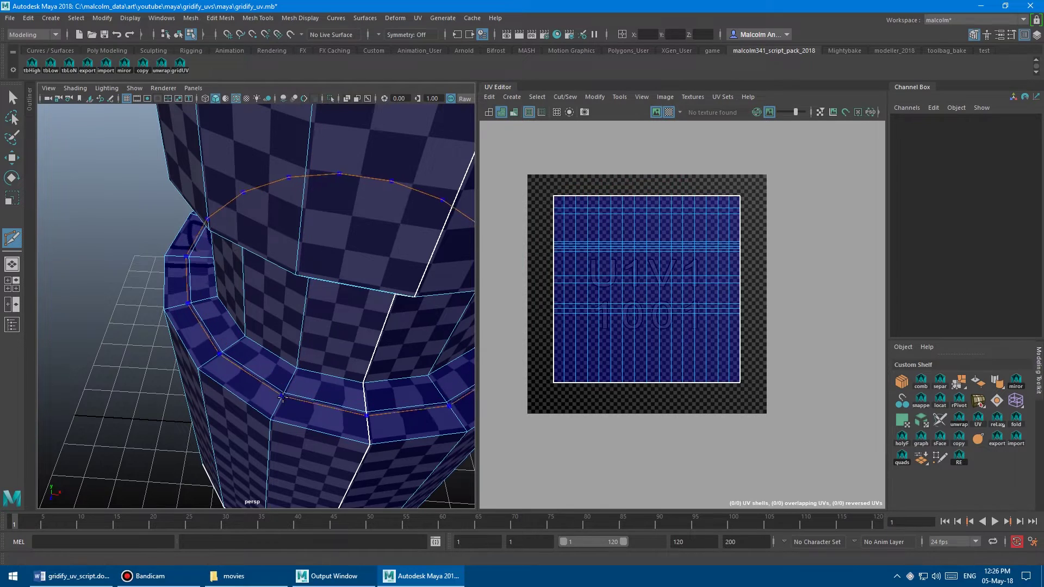
pyautogui.keyDown('ctrl'); pyautogui.click(277, 406); pyautogui.keyUp('ctrl')
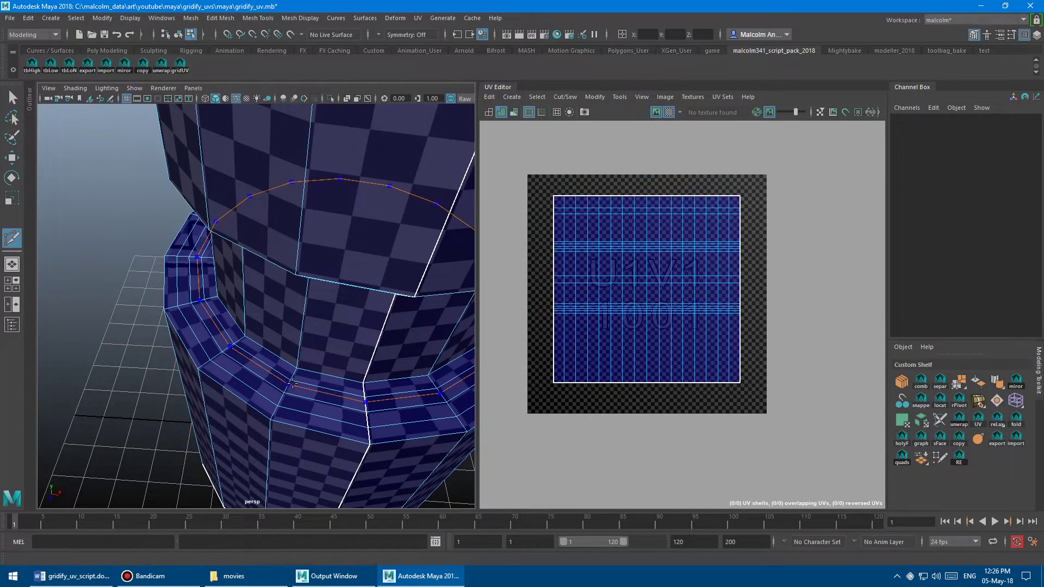
pyautogui.keyDown('ctrl'); pyautogui.click(293, 374); pyautogui.keyUp('ctrl')
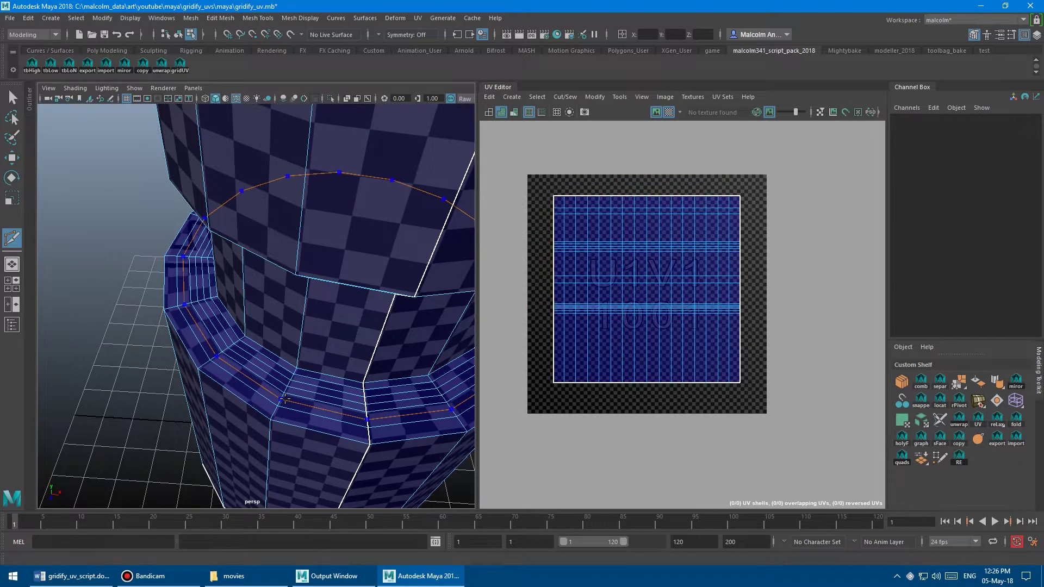
pyautogui.click(308, 278)
# Subdivide the middle sloped ring densely by inserting centred edge loops between its existing loops with the Multi-Cut tool
pyautogui.moveTo(285, 246)
pyautogui.keyDown('alt'); pyautogui.mouseDown()
pyautogui.moveTo(296, 250)
pyautogui.moveTo(284, 239)
pyautogui.mouseUp(); pyautogui.keyUp('alt')
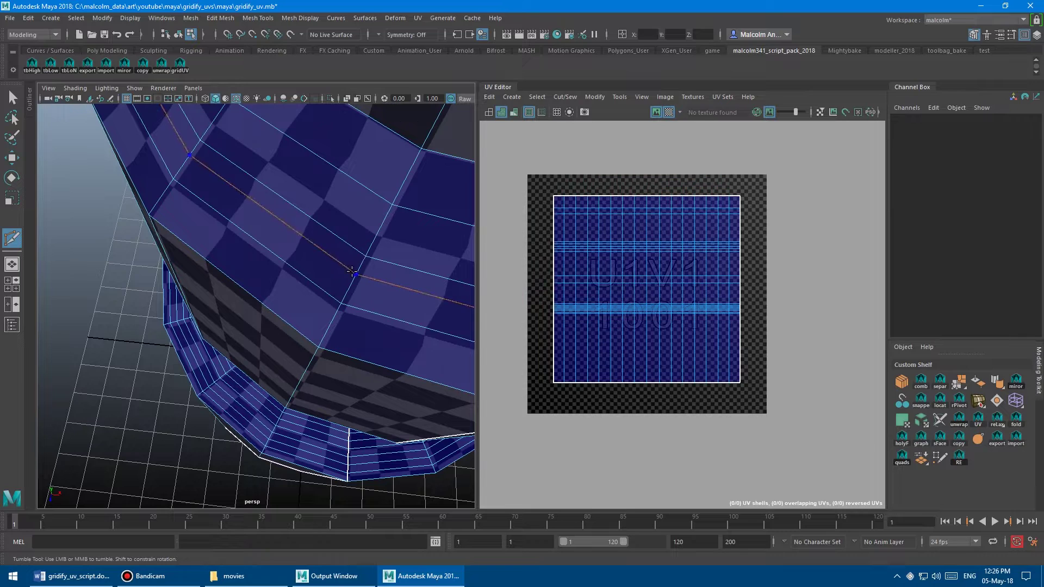
pyautogui.keyDown('ctrl'); pyautogui.middleClick(352, 272); pyautogui.keyUp('ctrl')
pyautogui.keyDown('ctrl'); pyautogui.middleClick(357, 268); pyautogui.keyUp('ctrl')
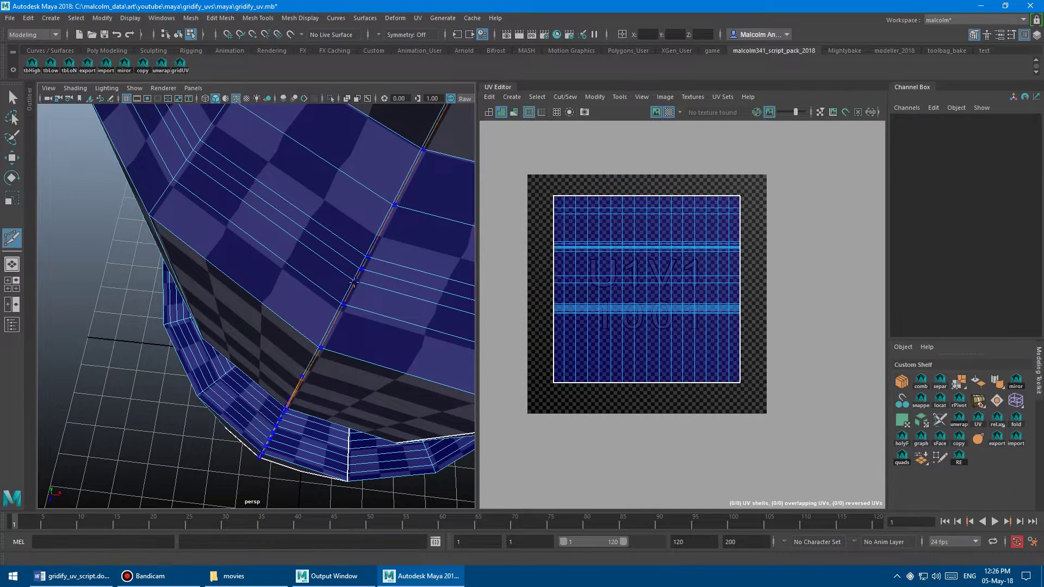
pyautogui.keyDown('ctrl'); pyautogui.middleClick(349, 291); pyautogui.keyUp('ctrl')
pyautogui.keyDown('ctrl'); pyautogui.middleClick(337, 320); pyautogui.keyUp('ctrl')
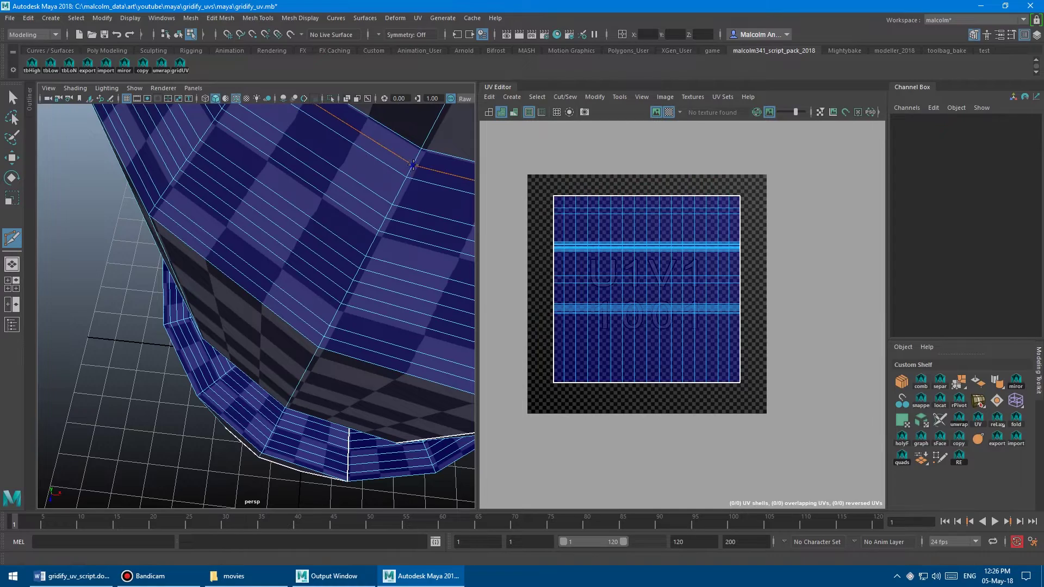
pyautogui.click(379, 231)
pyautogui.press('Escape')
pyautogui.keyDown('alt'); pyautogui.moveTo(394, 227); pyautogui.dragTo(312, 226, button='right'); pyautogui.keyUp('alt')
pyautogui.keyDown('alt'); pyautogui.moveTo(312, 226); pyautogui.dragTo(296, 204); pyautogui.keyUp('alt')
pyautogui.keyDown('alt'); pyautogui.moveTo(297, 204); pyautogui.dragTo(322, 214, button='right'); pyautogui.keyUp('alt')
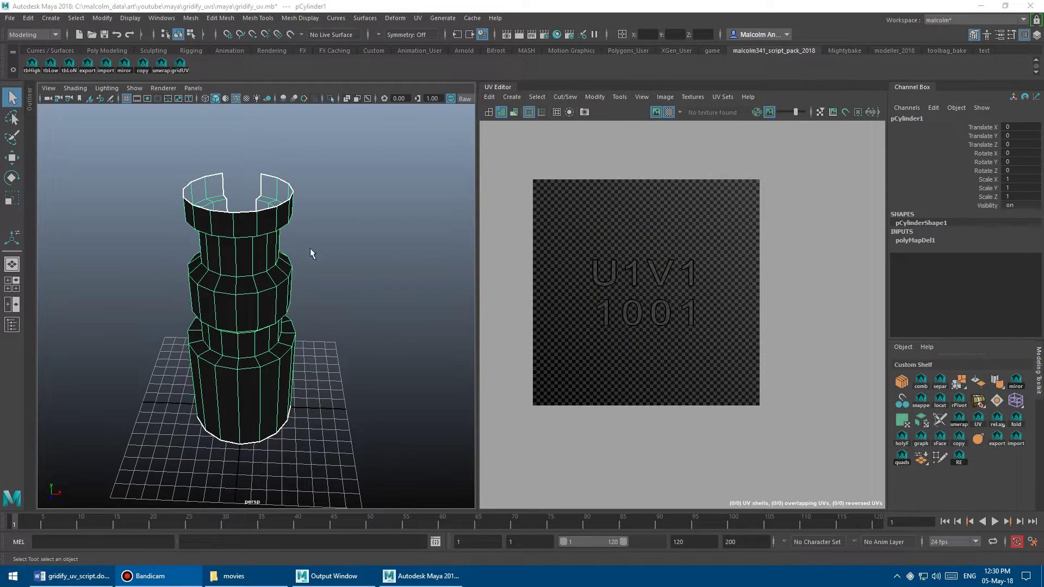
# Apply a planar UV projection to the cylinder from the camera, fitted to the bounding box with the image width/height ratio kept
pyautogui.keyDown('alt'); pyautogui.moveTo(324, 253); pyautogui.dragTo(277, 259); pyautogui.keyUp('alt')
pyautogui.keyDown('alt'); pyautogui.moveTo(276, 259); pyautogui.dragTo(312, 278, button='right'); pyautogui.keyUp('alt')
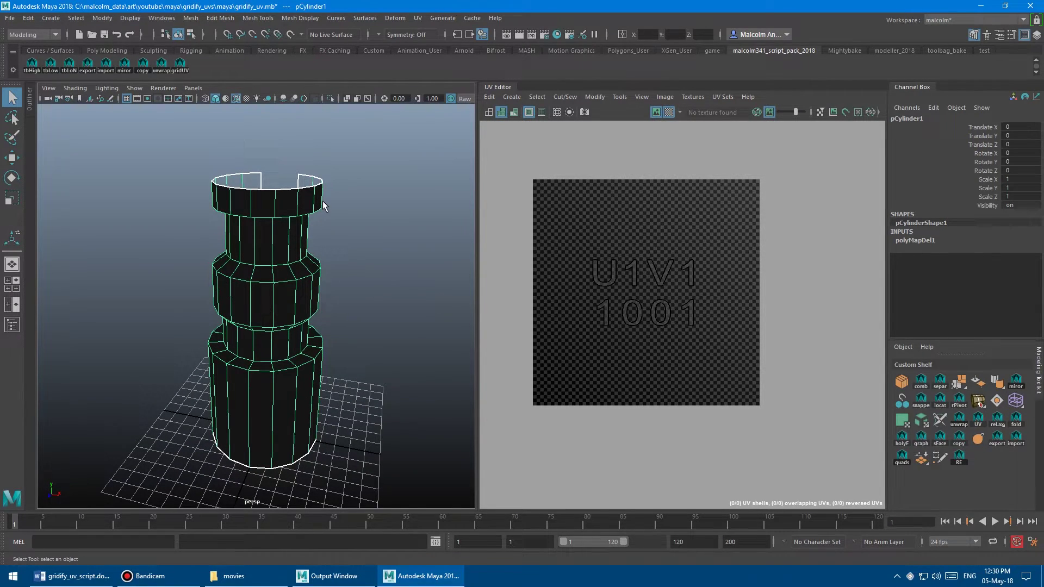
pyautogui.keyDown('alt'); pyautogui.moveTo(319, 268); pyautogui.dragTo(430, 148, button='right'); pyautogui.keyUp('alt')
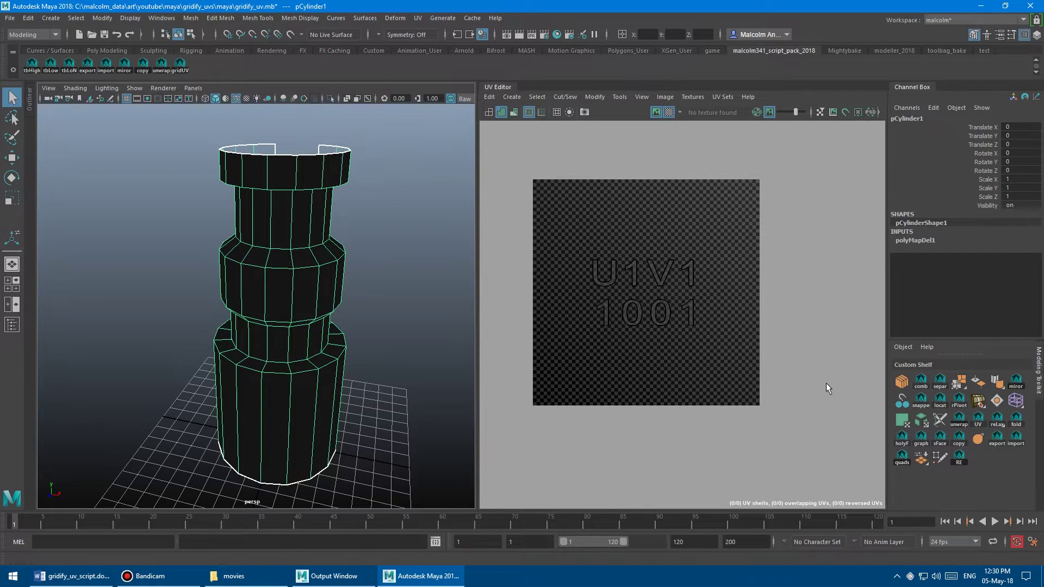
pyautogui.click(418, 18)
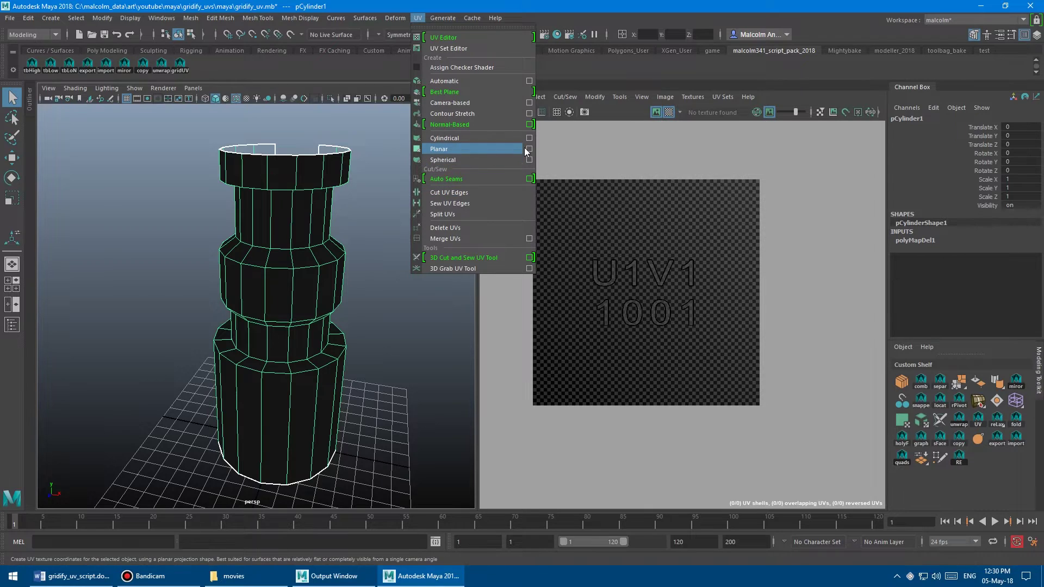
pyautogui.moveTo(632, 231)
pyautogui.keyDown('alt'); pyautogui.mouseDown(button='middle')
pyautogui.moveTo(620, 235)
pyautogui.moveTo(635, 217)
pyautogui.mouseUp(button='middle'); pyautogui.keyUp('alt')
pyautogui.keyDown('alt'); pyautogui.moveTo(321, 219); pyautogui.dragTo(286, 230); pyautogui.keyUp('alt')
pyautogui.click(902, 420)
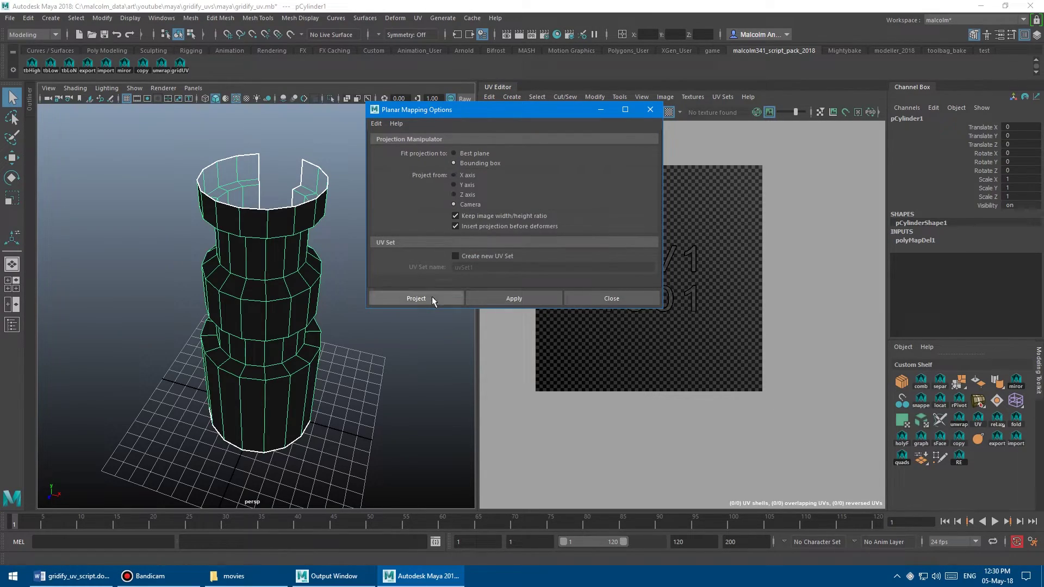
pyautogui.click(431, 298)
# Select all faces of the projected shell in the UV layout and unitize their UVs
pyautogui.keyDown('alt'); pyautogui.moveTo(289, 233); pyautogui.dragTo(304, 241); pyautogui.keyUp('alt')
pyautogui.press('w')
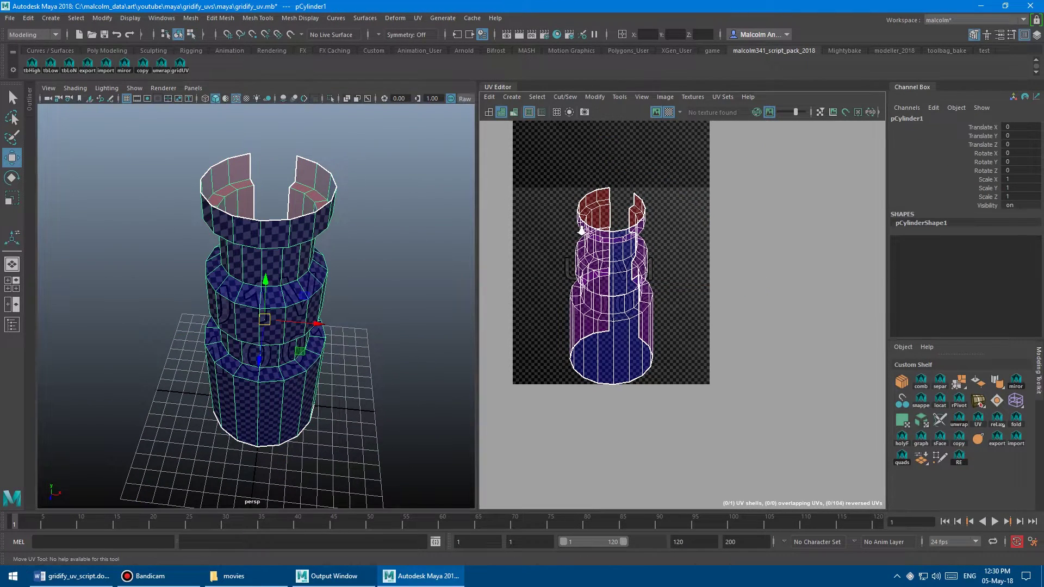
pyautogui.keyDown('alt'); pyautogui.moveTo(637, 245); pyautogui.dragTo(662, 284, button='middle'); pyautogui.keyUp('alt')
pyautogui.moveTo(661, 284)
pyautogui.keyDown('alt'); pyautogui.mouseDown(button='right')
pyautogui.moveTo(687, 280)
pyautogui.moveTo(656, 279)
pyautogui.mouseUp(button='right'); pyautogui.keyUp('alt')
pyautogui.keyDown('alt'); pyautogui.moveTo(649, 277); pyautogui.dragTo(637, 279, button='middle'); pyautogui.keyUp('alt')
pyautogui.keyDown('alt'); pyautogui.moveTo(638, 279); pyautogui.dragTo(643, 281, button='right'); pyautogui.keyUp('alt')
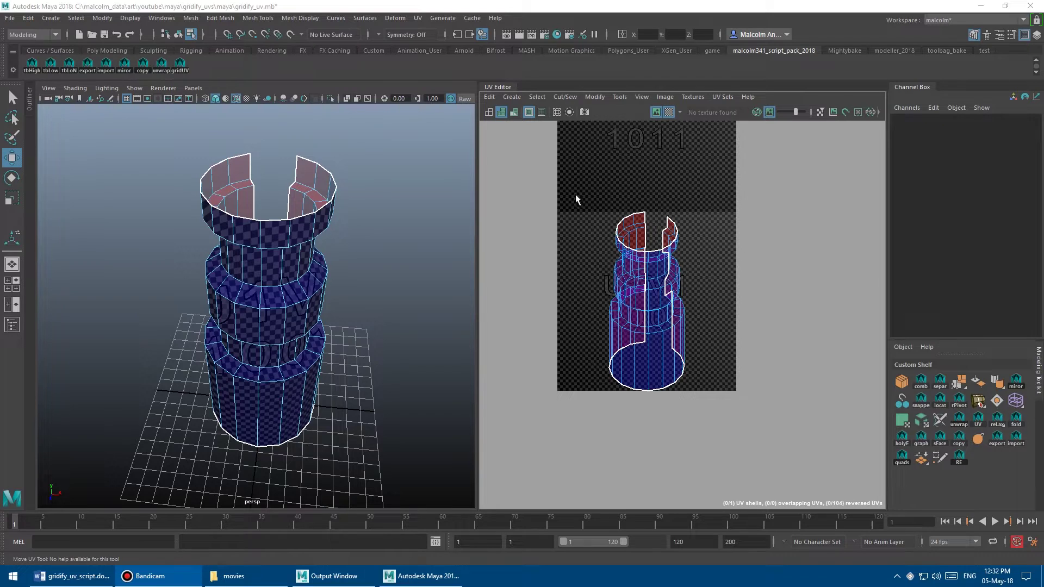
pyautogui.moveTo(573, 194); pyautogui.dragTo(709, 410)
pyautogui.keyDown('alt'); pyautogui.moveTo(620, 337); pyautogui.dragTo(587, 345, button='middle'); pyautogui.keyUp('alt')
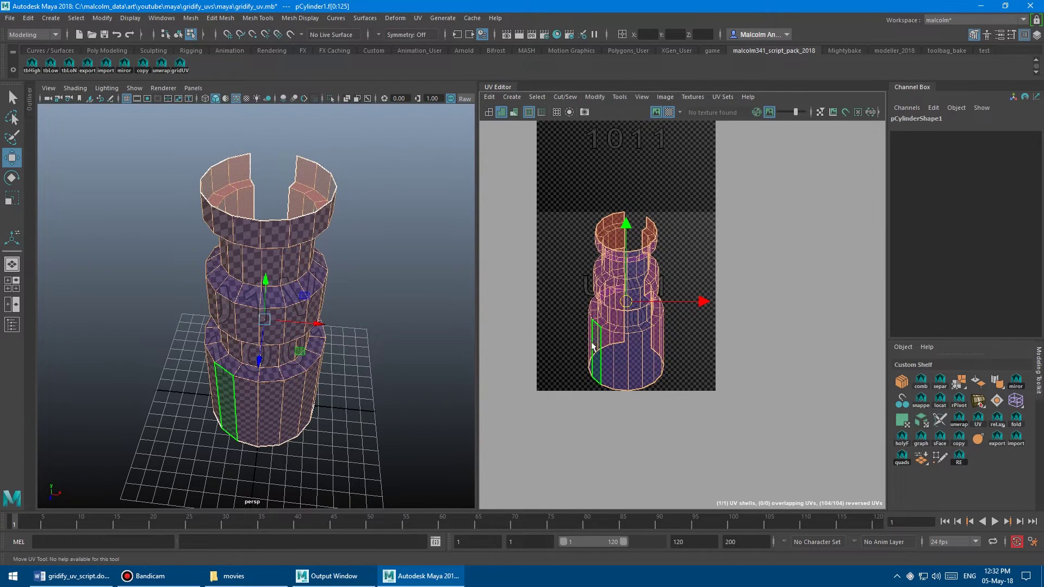
pyautogui.rightClick(567, 271)
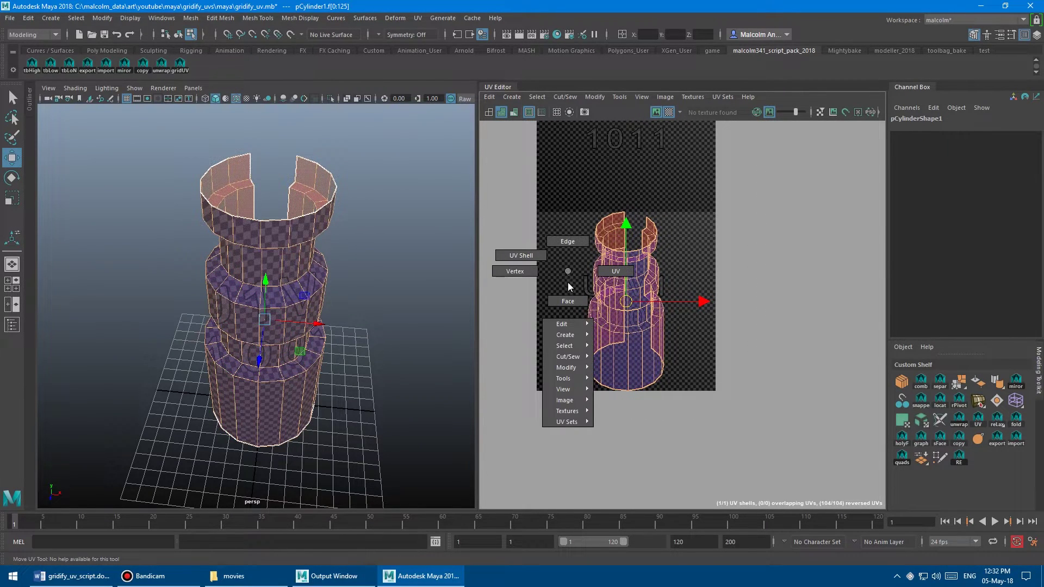
pyautogui.moveTo(574, 369)
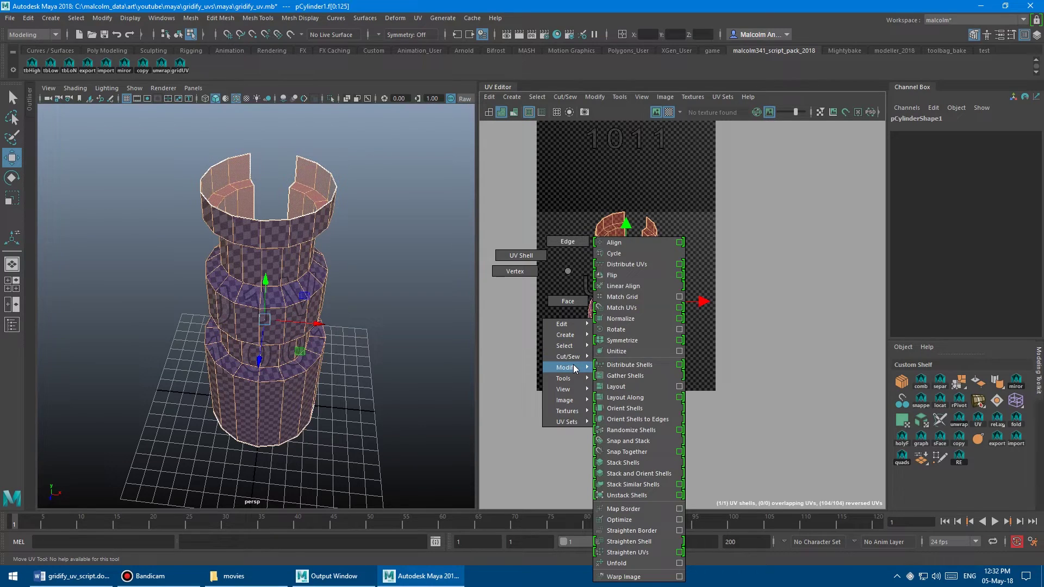
pyautogui.click(625, 351)
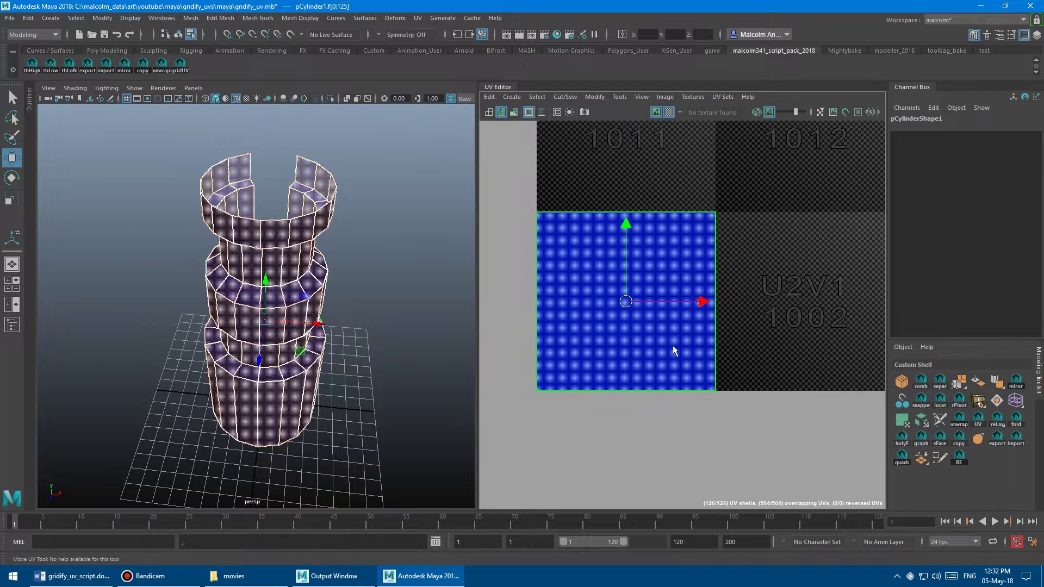
# Select all edges of the unitized UVs and apply Move and Sew to join them into one gridded shell
pyautogui.scroll(-2, 674, 349)
pyautogui.keyDown('alt'); pyautogui.moveTo(605, 344); pyautogui.dragTo(616, 343, button='right'); pyautogui.keyUp('alt')
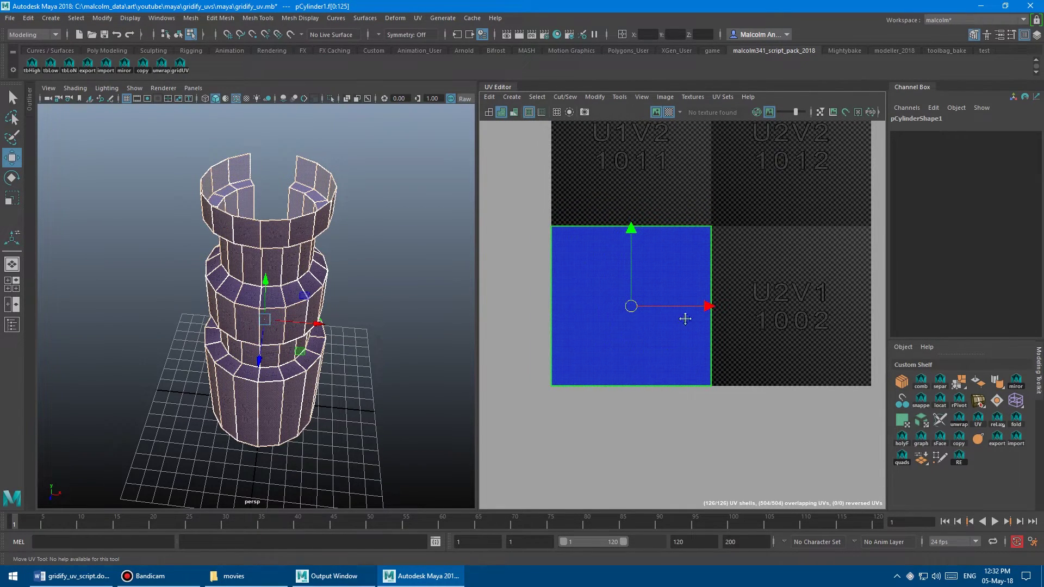
pyautogui.keyDown('alt'); pyautogui.moveTo(683, 321); pyautogui.dragTo(545, 314, button='right'); pyautogui.keyUp('alt')
pyautogui.keyDown('alt'); pyautogui.moveTo(593, 282); pyautogui.dragTo(638, 266, button='middle'); pyautogui.keyUp('alt')
pyautogui.keyDown('alt'); pyautogui.moveTo(637, 266); pyautogui.dragTo(550, 270, button='right'); pyautogui.keyUp('alt')
pyautogui.keyDown('alt'); pyautogui.moveTo(598, 264); pyautogui.dragTo(576, 270, button='middle'); pyautogui.keyUp('alt')
pyautogui.keyDown('alt'); pyautogui.moveTo(576, 271); pyautogui.dragTo(568, 234, button='right'); pyautogui.keyUp('alt')
pyautogui.scroll(-1, 612, 274)
pyautogui.scroll(1, 576, 272)
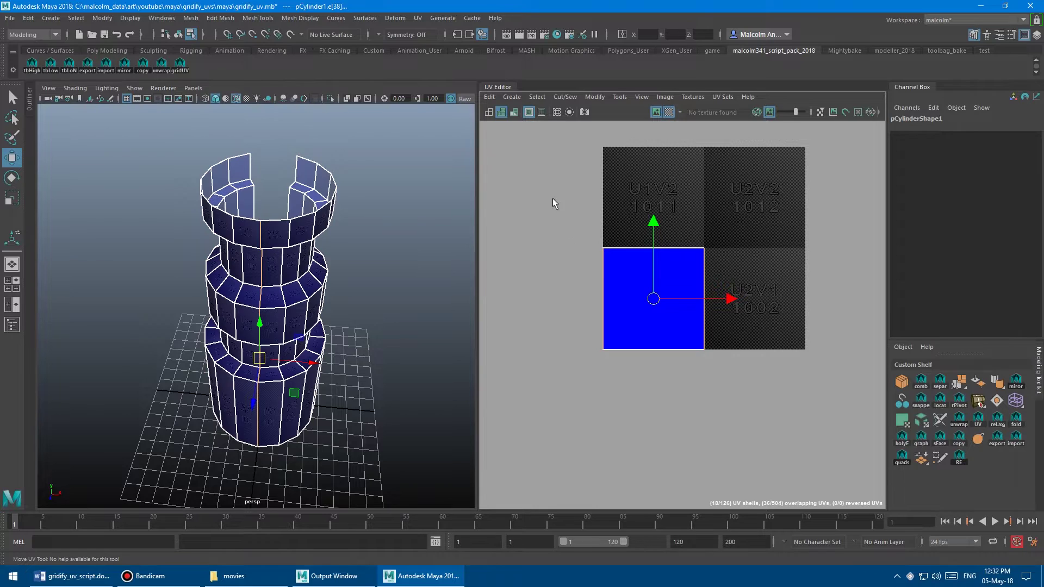
pyautogui.moveTo(552, 197); pyautogui.dragTo(761, 412)
pyautogui.keyDown('alt'); pyautogui.moveTo(625, 345); pyautogui.dragTo(591, 362, button='middle'); pyautogui.keyUp('alt')
pyautogui.keyDown('shift'); pyautogui.moveTo(596, 204); pyautogui.dragTo(600, 175, button='right'); pyautogui.keyUp('shift')
# Examine the sewn UV grid and the checker proportions up close on the cylinder's wide middle band
pyautogui.scroll(-4, 613, 209)
pyautogui.keyDown('alt'); pyautogui.moveTo(655, 202); pyautogui.dragTo(519, 338, button='middle'); pyautogui.keyUp('alt')
pyautogui.keyDown('alt'); pyautogui.moveTo(696, 268); pyautogui.dragTo(627, 262, button='right'); pyautogui.keyUp('alt')
pyautogui.keyDown('alt'); pyautogui.moveTo(584, 239); pyautogui.dragTo(581, 234, button='middle'); pyautogui.keyUp('alt')
pyautogui.scroll(1, 613, 233)
pyautogui.keyDown('alt'); pyautogui.moveTo(343, 247); pyautogui.dragTo(354, 211); pyautogui.keyUp('alt')
pyautogui.keyDown('alt'); pyautogui.moveTo(313, 213); pyautogui.dragTo(363, 193, button='right'); pyautogui.keyUp('alt')
pyautogui.keyDown('alt'); pyautogui.moveTo(299, 178); pyautogui.dragTo(293, 245, button='middle'); pyautogui.keyUp('alt')
pyautogui.scroll(4, 292, 245)
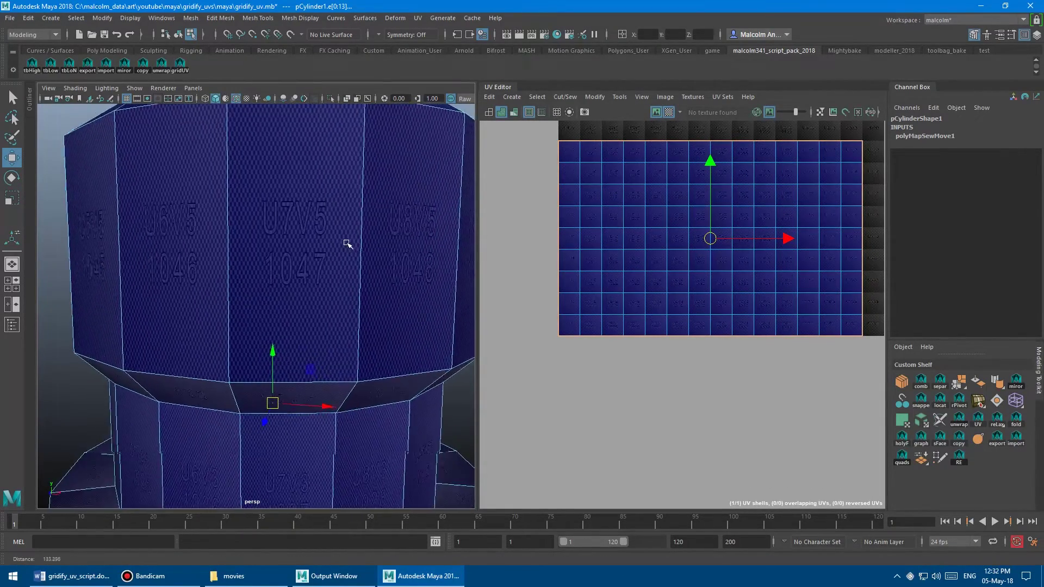
pyautogui.scroll(2, 603, 260)
pyautogui.scroll(2, 607, 246)
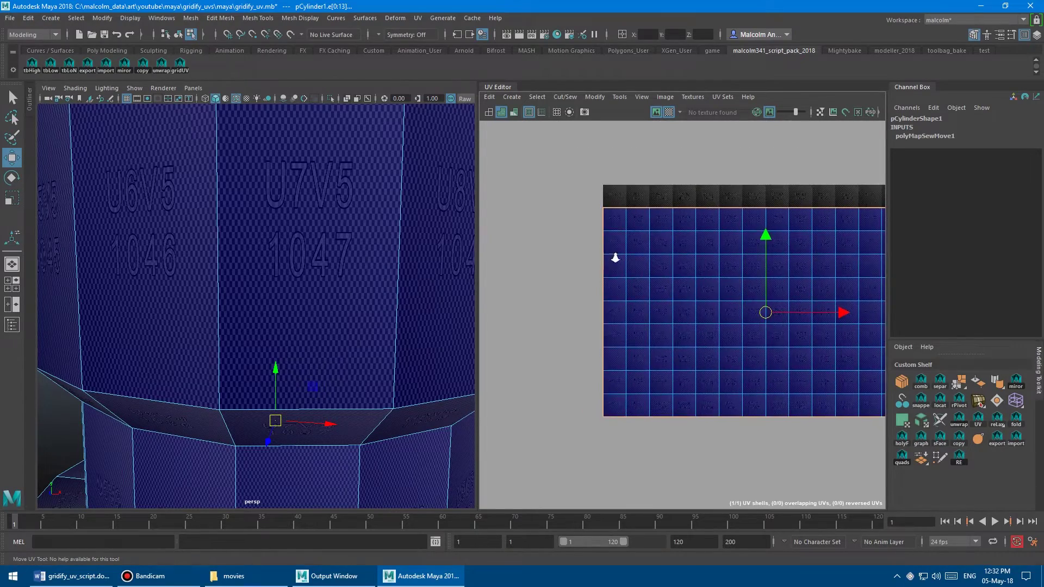
pyautogui.scroll(5, 334, 233)
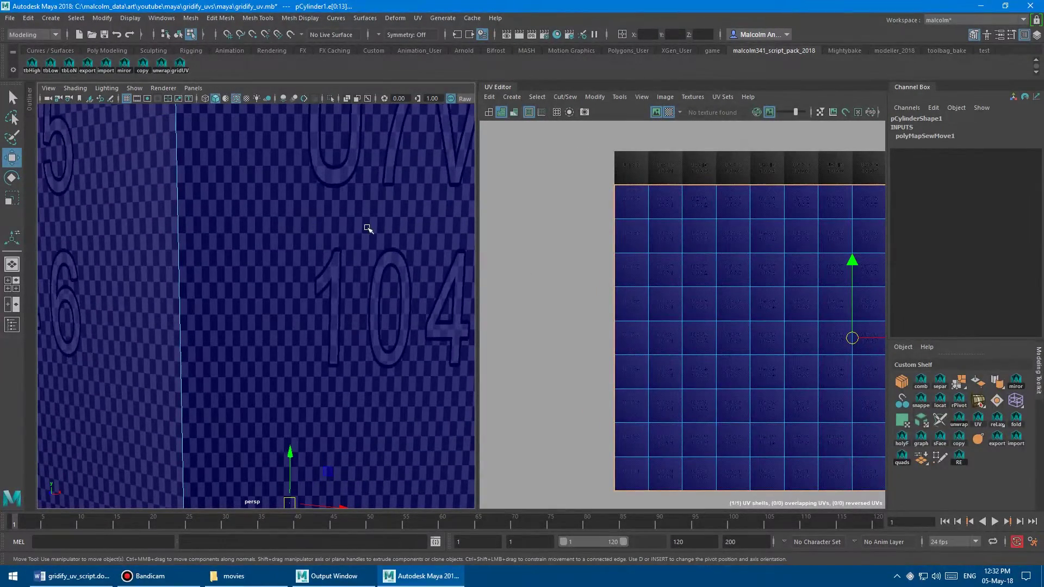
# Inspect the texture tiles on the cylinder's remaining bands, necks and sloped rings for uneven scaling
pyautogui.scroll(-5, 368, 229)
pyautogui.keyDown('alt'); pyautogui.moveTo(355, 392); pyautogui.dragTo(209, 382, button='right'); pyautogui.keyUp('alt')
pyautogui.keyDown('alt'); pyautogui.moveTo(237, 385); pyautogui.dragTo(240, 326, button='middle'); pyautogui.keyUp('alt')
pyautogui.keyDown('alt'); pyautogui.moveTo(239, 326); pyautogui.dragTo(252, 351); pyautogui.keyUp('alt')
pyautogui.keyDown('alt'); pyautogui.moveTo(251, 352); pyautogui.dragTo(218, 348, button='right'); pyautogui.keyUp('alt')
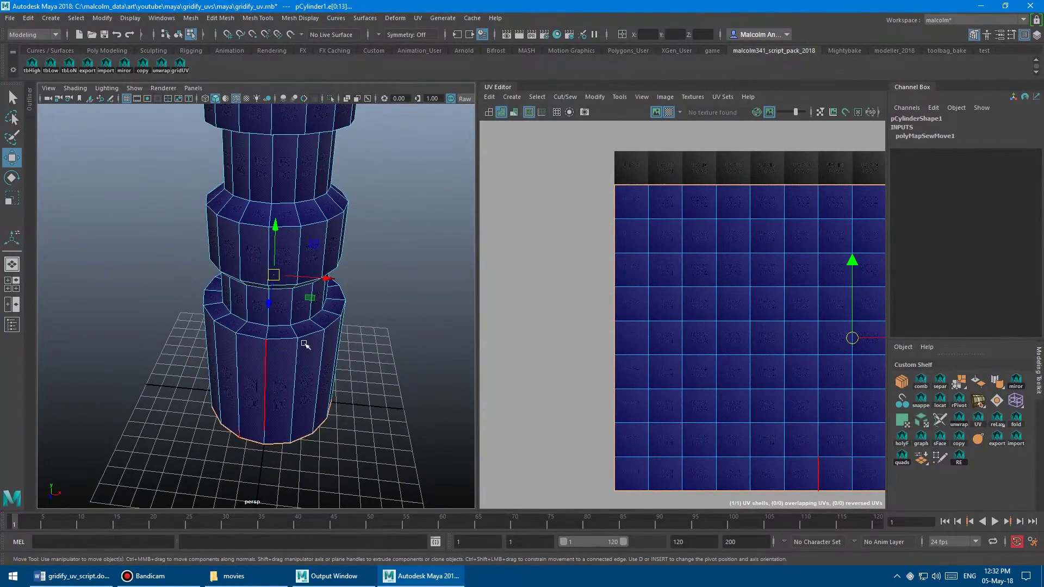
pyautogui.keyDown('alt'); pyautogui.moveTo(224, 198); pyautogui.dragTo(225, 278, button='middle'); pyautogui.keyUp('alt')
pyautogui.keyDown('alt'); pyautogui.moveTo(228, 276); pyautogui.dragTo(405, 275, button='right'); pyautogui.keyUp('alt')
pyautogui.keyDown('alt'); pyautogui.moveTo(270, 298); pyautogui.dragTo(270, 342); pyautogui.keyUp('alt')
pyautogui.click(246, 308)
pyautogui.scroll(-6, 231, 275)
pyautogui.keyDown('alt'); pyautogui.moveTo(291, 265); pyautogui.dragTo(234, 250); pyautogui.keyUp('alt')
pyautogui.scroll(5, 234, 250)
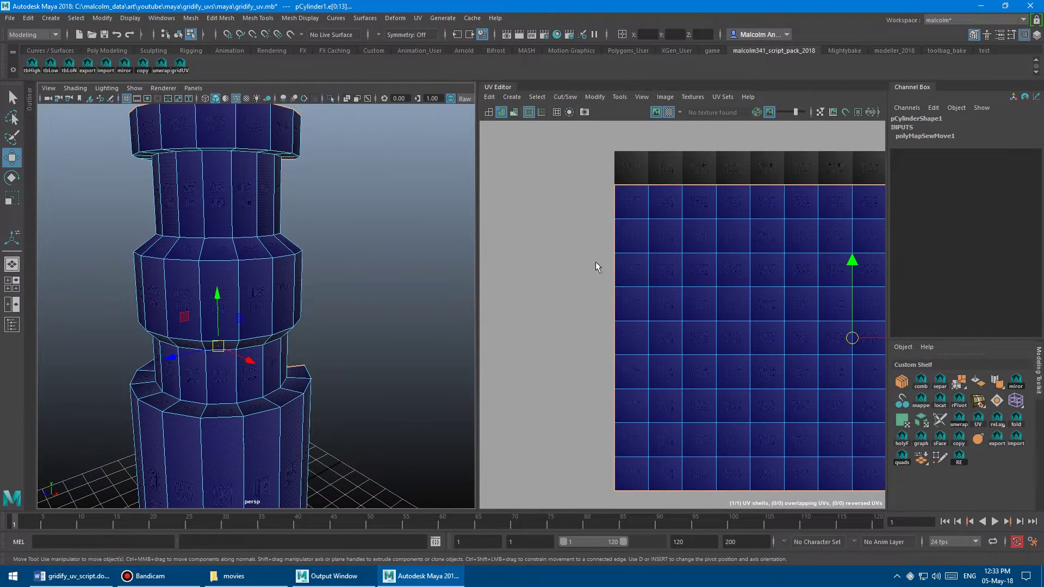
# Select the UV at the grid shell's upper-left corner and look for its position on the cylinder
pyautogui.keyDown('alt'); pyautogui.moveTo(774, 270); pyautogui.dragTo(657, 254, button='right'); pyautogui.keyUp('alt')
pyautogui.keyDown('alt'); pyautogui.moveTo(656, 253); pyautogui.dragTo(550, 248, button='middle'); pyautogui.keyUp('alt')
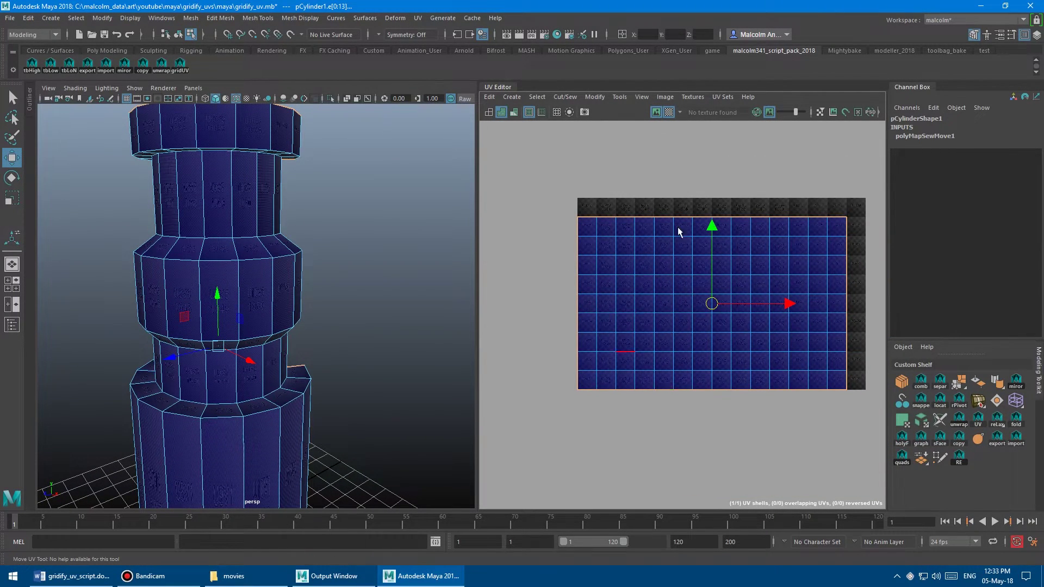
pyautogui.keyDown('alt'); pyautogui.moveTo(651, 280); pyautogui.dragTo(583, 298, button='middle'); pyautogui.keyUp('alt')
pyautogui.keyDown('alt'); pyautogui.moveTo(583, 298); pyautogui.dragTo(606, 295, button='right'); pyautogui.keyUp('alt')
pyautogui.keyDown('alt'); pyautogui.moveTo(605, 296); pyautogui.dragTo(647, 292, button='middle'); pyautogui.keyUp('alt')
pyautogui.keyDown('alt'); pyautogui.moveTo(647, 291); pyautogui.dragTo(536, 282, button='right'); pyautogui.keyUp('alt')
pyautogui.keyDown('alt'); pyautogui.moveTo(675, 280); pyautogui.dragTo(636, 272, button='right'); pyautogui.keyUp('alt')
pyautogui.click(578, 245)
pyautogui.keyDown('alt'); pyautogui.moveTo(294, 247); pyautogui.dragTo(214, 231, button='right'); pyautogui.keyUp('alt')
pyautogui.keyDown('alt'); pyautogui.moveTo(214, 230); pyautogui.dragTo(273, 286); pyautogui.keyUp('alt')
pyautogui.keyDown('alt'); pyautogui.moveTo(272, 286); pyautogui.dragTo(288, 289, button='right'); pyautogui.keyUp('alt')
pyautogui.keyDown('alt'); pyautogui.moveTo(288, 289); pyautogui.dragTo(265, 222); pyautogui.keyUp('alt')
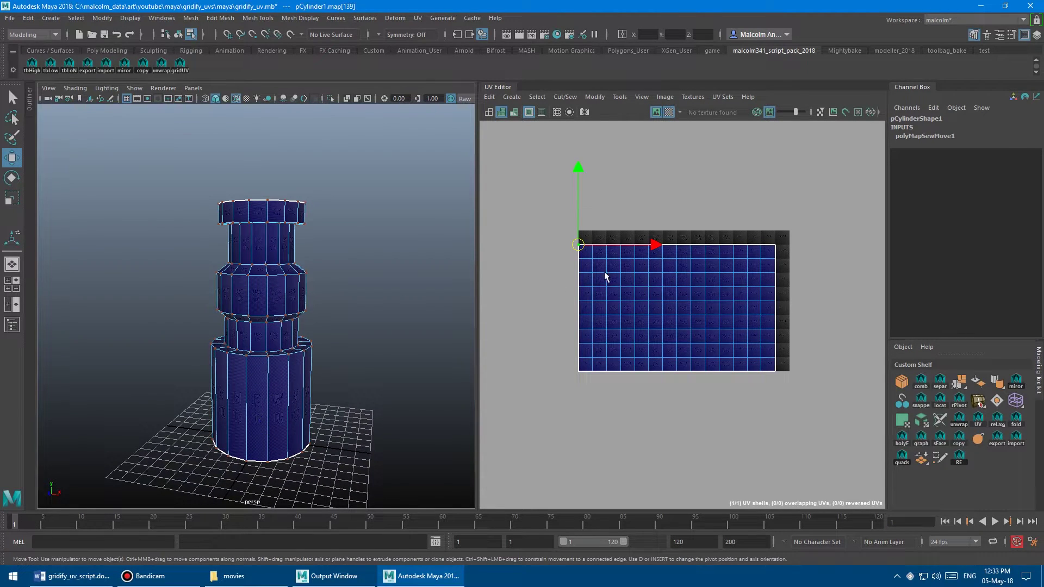
# Select the grid shell's top row of UVs and check where it lies on the cylinder
pyautogui.moveTo(543, 218); pyautogui.dragTo(795, 252)
pyautogui.keyDown('alt'); pyautogui.moveTo(354, 235); pyautogui.dragTo(351, 254); pyautogui.keyUp('alt')
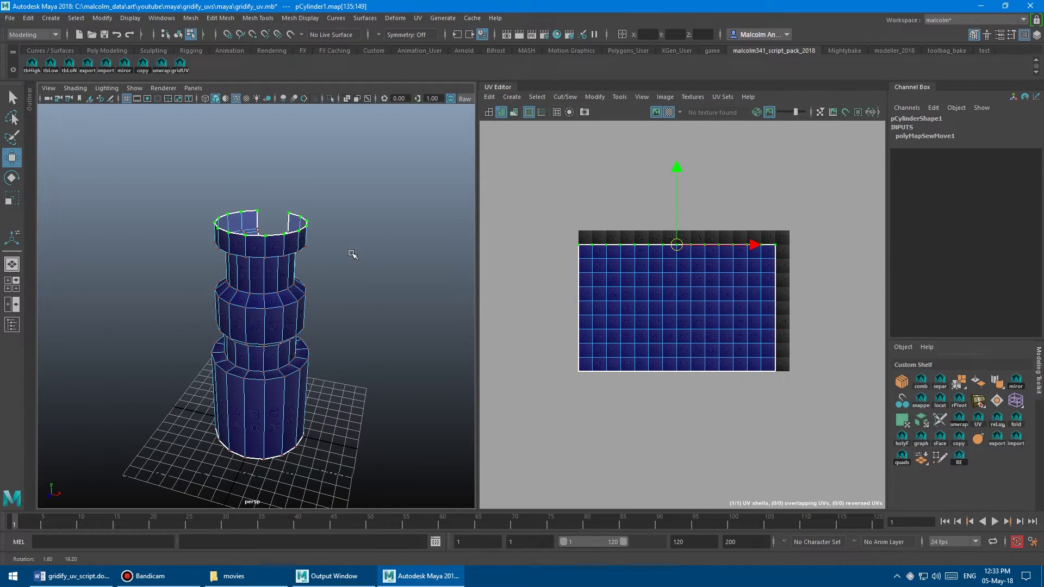
pyautogui.keyDown('alt'); pyautogui.moveTo(617, 289); pyautogui.dragTo(600, 284, button='middle'); pyautogui.keyUp('alt')
pyautogui.keyDown('alt'); pyautogui.moveTo(600, 284); pyautogui.dragTo(559, 264, button='right'); pyautogui.keyUp('alt')
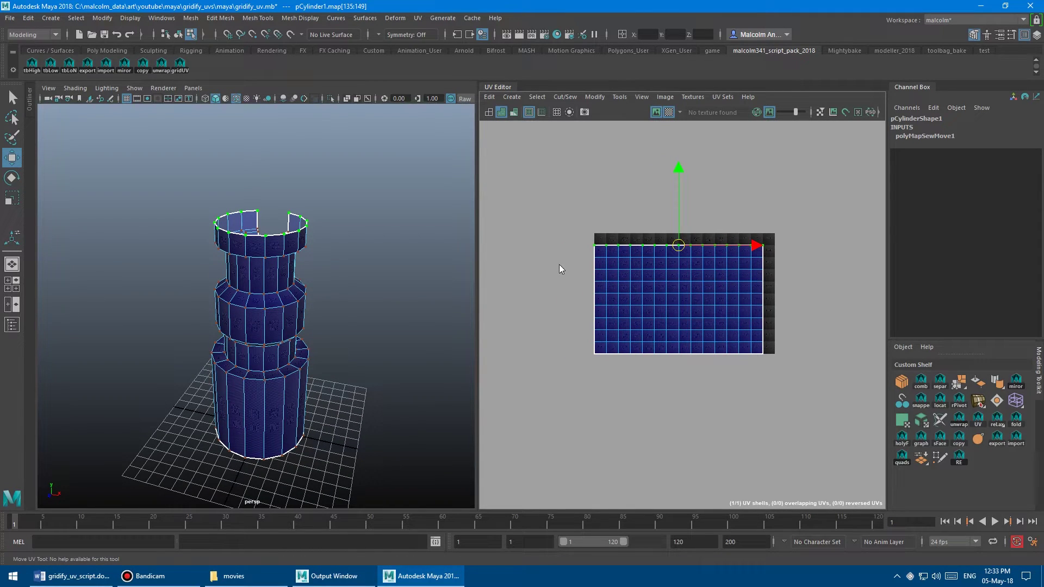
# Select all UVs of the grid shell and unfold them only in the V direction to proportion the rows
pyautogui.rightClick(559, 265)
pyautogui.click(590, 263)
pyautogui.moveTo(543, 214); pyautogui.dragTo(772, 374)
pyautogui.moveTo(648, 344)
pyautogui.keyDown('alt'); pyautogui.mouseDown(button='middle')
pyautogui.moveTo(624, 342)
pyautogui.moveTo(655, 349)
pyautogui.mouseUp(button='middle'); pyautogui.keyUp('alt')
pyautogui.keyDown('alt'); pyautogui.moveTo(655, 348); pyautogui.dragTo(645, 328, button='right'); pyautogui.keyUp('alt')
pyautogui.keyDown('alt'); pyautogui.moveTo(645, 328); pyautogui.dragTo(617, 340, button='middle'); pyautogui.keyUp('alt')
pyautogui.keyDown('alt'); pyautogui.moveTo(617, 341); pyautogui.dragTo(641, 334, button='right'); pyautogui.keyUp('alt')
pyautogui.keyDown('alt'); pyautogui.moveTo(614, 333); pyautogui.dragTo(636, 335, button='middle'); pyautogui.keyUp('alt')
pyautogui.keyDown('shift'); pyautogui.rightClick(646, 211); pyautogui.keyUp('shift')
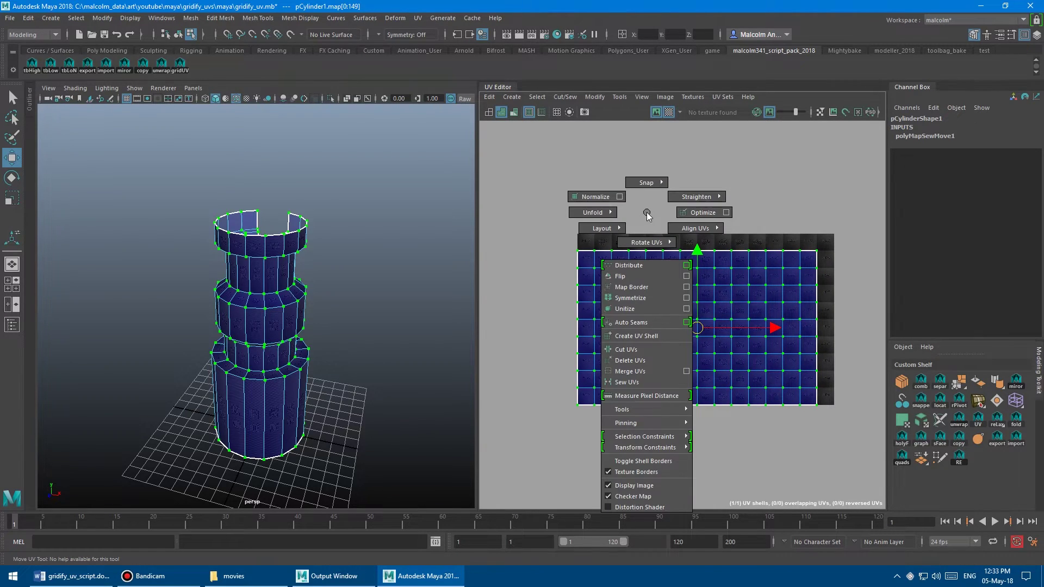
pyautogui.keyDown('shift'); pyautogui.moveTo(647, 212); pyautogui.dragTo(576, 208, button='right'); pyautogui.keyUp('shift')
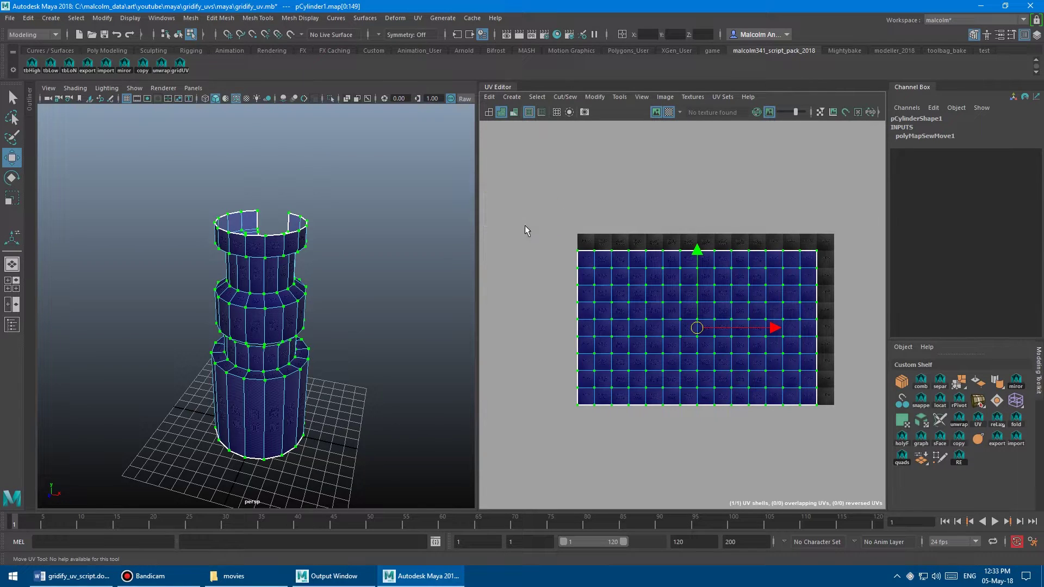
pyautogui.keyDown('shift'); pyautogui.moveTo(525, 226); pyautogui.dragTo(524, 225, button='right'); pyautogui.keyUp('shift')
# Scale the whole unfolded UV shell down uniformly so the checkers appear larger on the cylinder
pyautogui.press('f')
pyautogui.scroll(10, 271, 314)
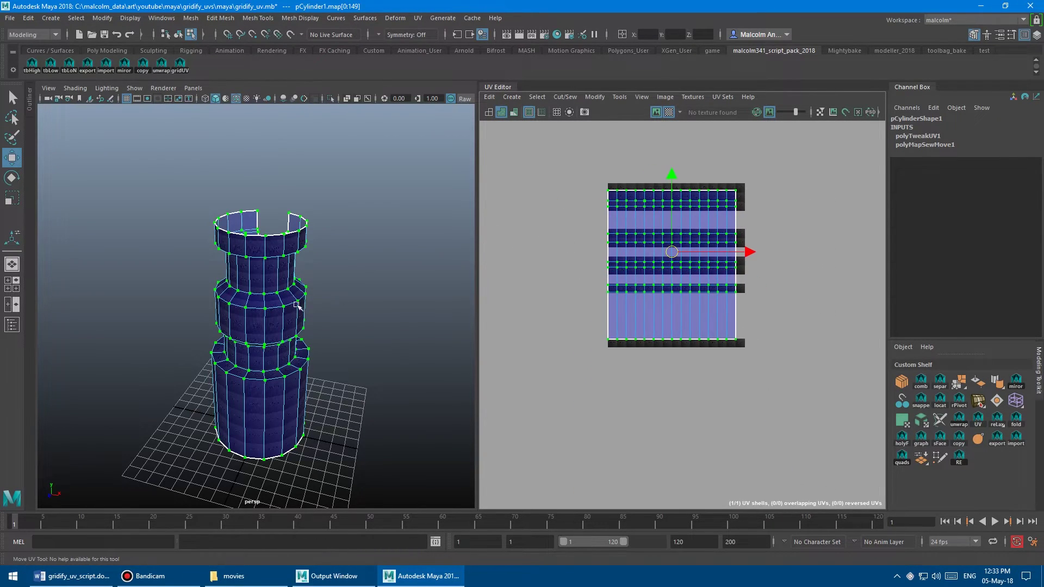
pyautogui.scroll(-10, 271, 313)
pyautogui.keyDown('alt'); pyautogui.moveTo(639, 318); pyautogui.dragTo(582, 355, button='middle'); pyautogui.keyUp('alt')
pyautogui.keyDown('alt'); pyautogui.moveTo(583, 355); pyautogui.dragTo(699, 366, button='right'); pyautogui.keyUp('alt')
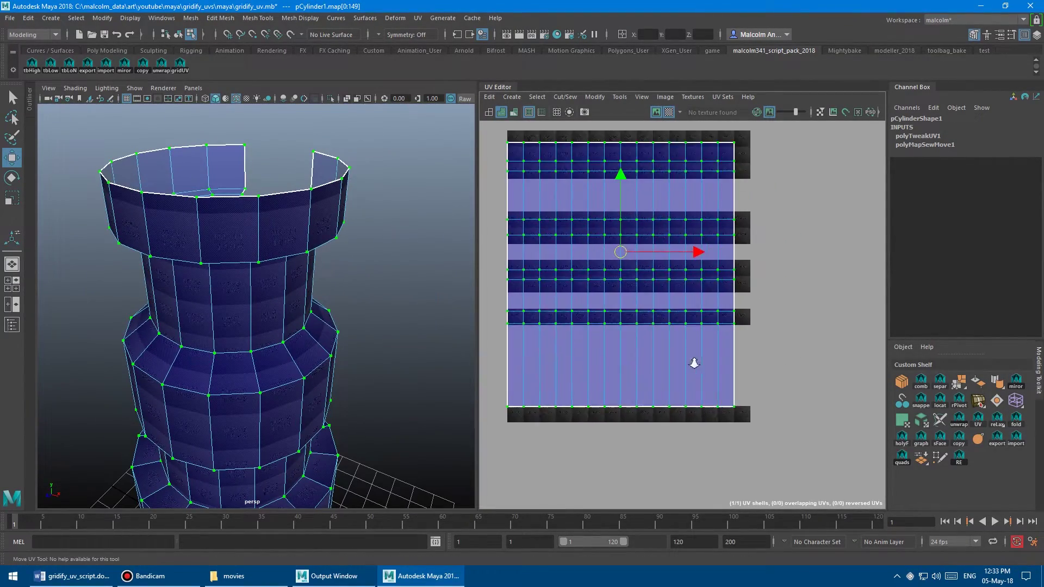
pyautogui.keyDown('alt'); pyautogui.moveTo(587, 338); pyautogui.dragTo(584, 347, button='middle'); pyautogui.keyUp('alt')
pyautogui.keyDown('alt'); pyautogui.moveTo(584, 347); pyautogui.dragTo(648, 355, button='right'); pyautogui.keyUp('alt')
pyautogui.press('r')
pyautogui.moveTo(609, 253); pyautogui.dragTo(587, 258)
pyautogui.moveTo(588, 263); pyautogui.dragTo(546, 275, button='middle')
pyautogui.moveTo(545, 269); pyautogui.dragTo(546, 271)
# Examine the scaled shell's row spacing and straight columns in the UV layout
pyautogui.keyDown('alt'); pyautogui.moveTo(615, 307); pyautogui.dragTo(661, 328, button='middle'); pyautogui.keyUp('alt')
pyautogui.keyDown('alt'); pyautogui.moveTo(661, 328); pyautogui.dragTo(809, 340, button='right'); pyautogui.keyUp('alt')
pyautogui.keyDown('alt'); pyautogui.moveTo(719, 325); pyautogui.dragTo(816, 330, button='right'); pyautogui.keyUp('alt')
pyautogui.keyDown('alt'); pyautogui.moveTo(555, 272); pyautogui.dragTo(557, 343, button='middle'); pyautogui.keyUp('alt')
pyautogui.keyDown('alt'); pyautogui.moveTo(557, 343); pyautogui.dragTo(682, 348, button='right'); pyautogui.keyUp('alt')
pyautogui.keyDown('alt'); pyautogui.moveTo(585, 298); pyautogui.dragTo(718, 307, button='right'); pyautogui.keyUp('alt')
pyautogui.keyDown('alt'); pyautogui.moveTo(637, 267); pyautogui.dragTo(590, 310, button='middle'); pyautogui.keyUp('alt')
pyautogui.keyDown('alt'); pyautogui.moveTo(590, 310); pyautogui.dragTo(717, 317, button='right'); pyautogui.keyUp('alt')
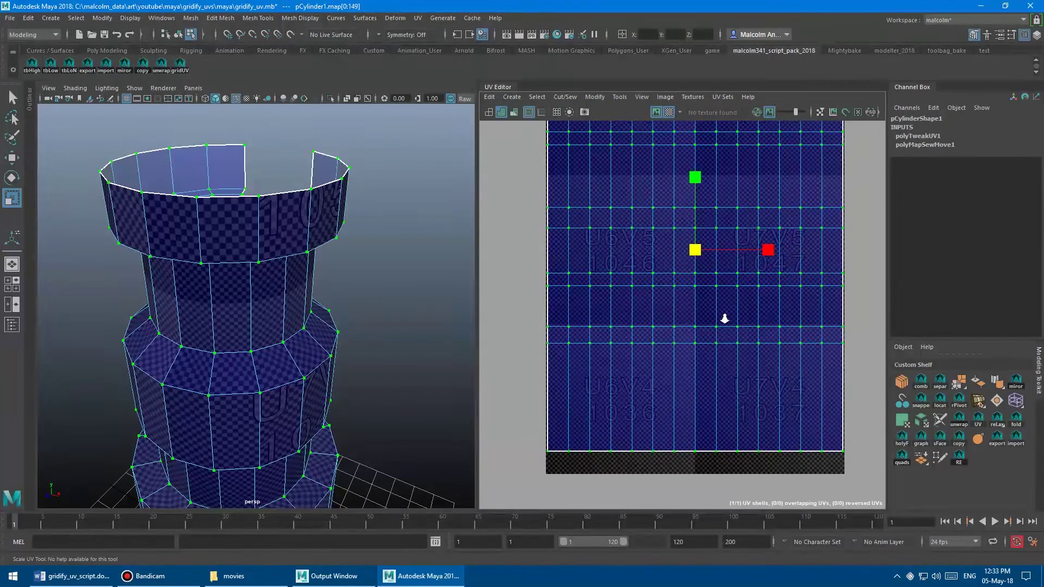
pyautogui.scroll(-3, 595, 314)
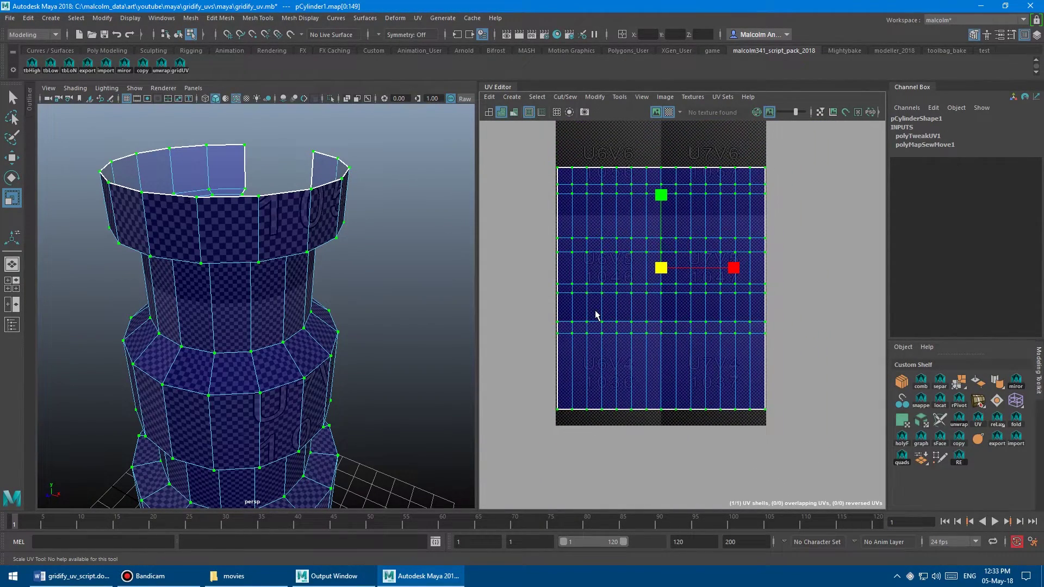
pyautogui.scroll(-2, 668, 324)
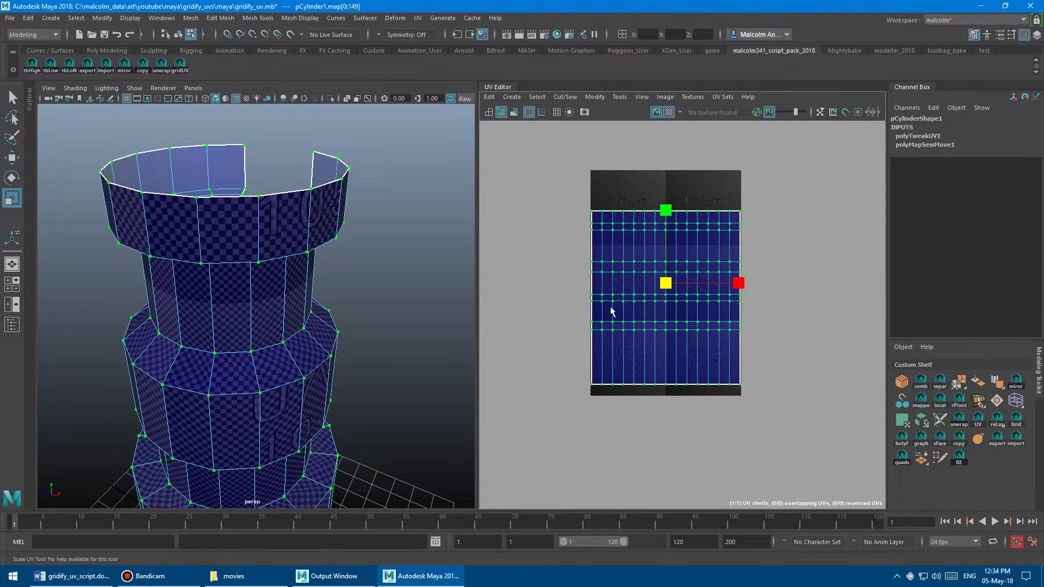
# Examine the checker texture along the stepped cylinder and compare it with the scaled grid shell
pyautogui.keyDown('alt'); pyautogui.moveTo(614, 311); pyautogui.dragTo(571, 302, button='right'); pyautogui.keyUp('alt')
pyautogui.keyDown('alt'); pyautogui.moveTo(328, 242); pyautogui.dragTo(230, 231, button='right'); pyautogui.keyUp('alt')
pyautogui.scroll(6, 343, 228)
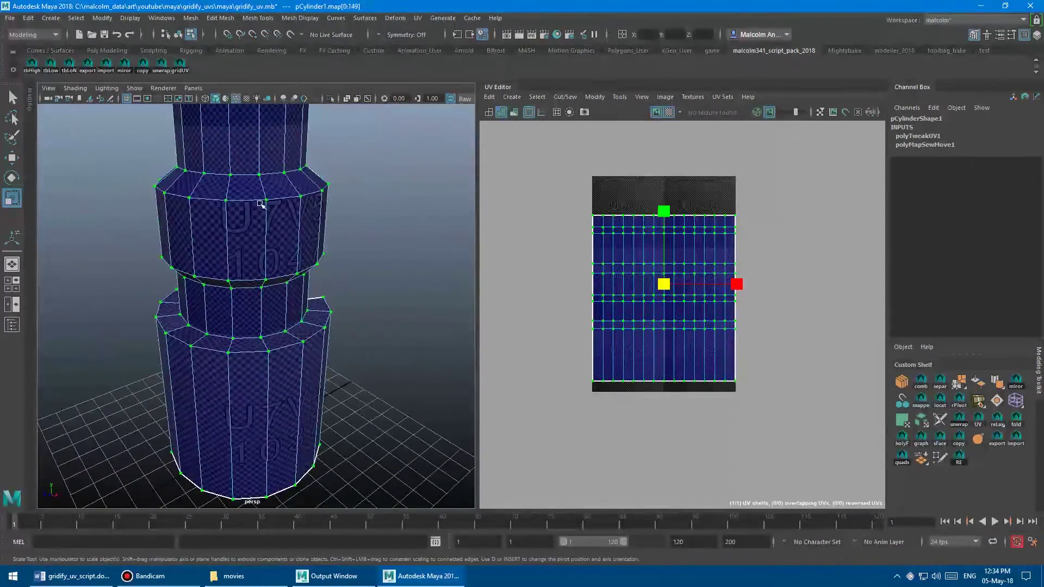
pyautogui.scroll(-5, 261, 206)
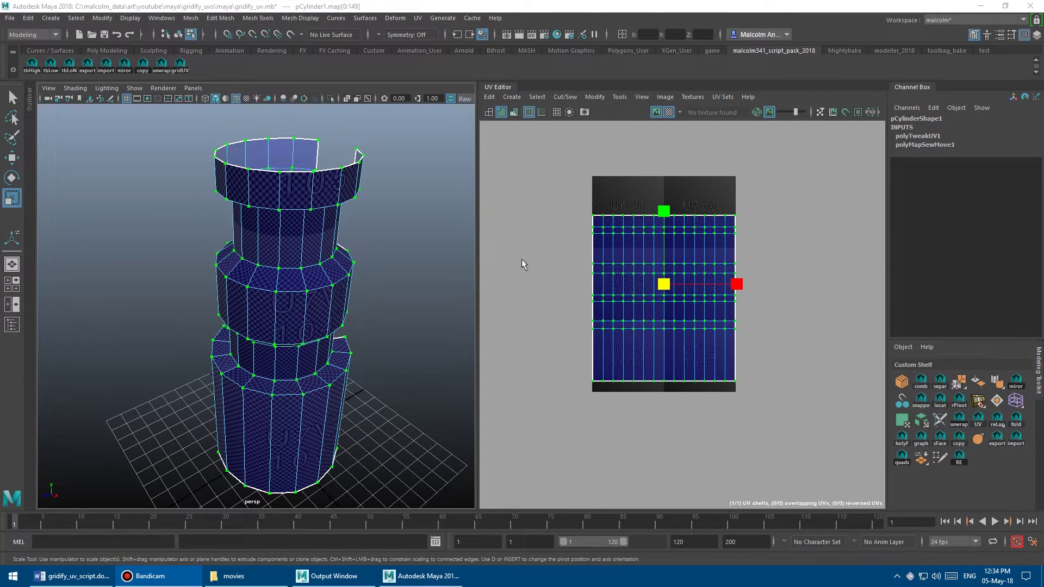
pyautogui.keyDown('alt'); pyautogui.moveTo(601, 247); pyautogui.dragTo(578, 242, button='middle'); pyautogui.keyUp('alt')
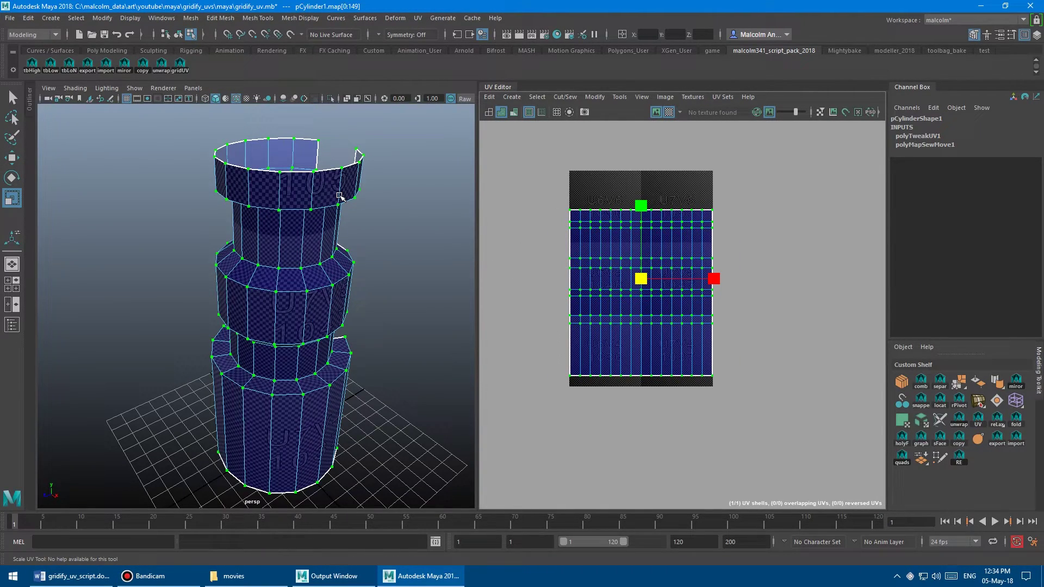
pyautogui.keyDown('alt'); pyautogui.moveTo(339, 196); pyautogui.dragTo(303, 239, button='right'); pyautogui.keyUp('alt')
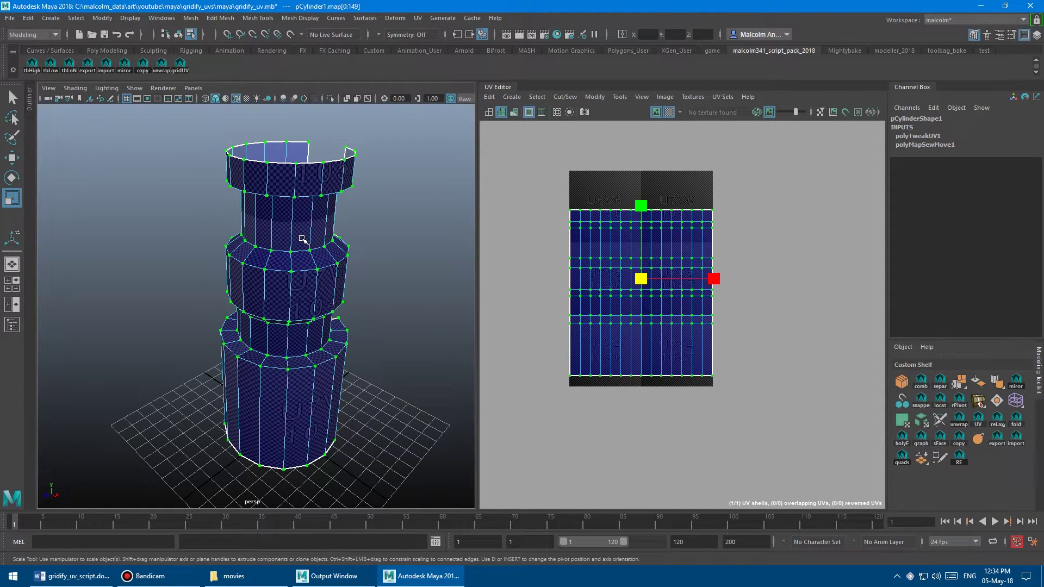
pyautogui.keyDown('alt'); pyautogui.moveTo(328, 250); pyautogui.dragTo(347, 265); pyautogui.keyUp('alt')
pyautogui.keyDown('alt'); pyautogui.moveTo(347, 265); pyautogui.dragTo(282, 255, button='right'); pyautogui.keyUp('alt')
pyautogui.keyDown('alt'); pyautogui.moveTo(571, 316); pyautogui.dragTo(530, 336, button='middle'); pyautogui.keyUp('alt')
pyautogui.keyDown('alt'); pyautogui.moveTo(536, 308); pyautogui.dragTo(613, 308, button='right'); pyautogui.keyUp('alt')
# Delete all the UVs of the open stepped cylinder
pyautogui.rightClick(593, 237)
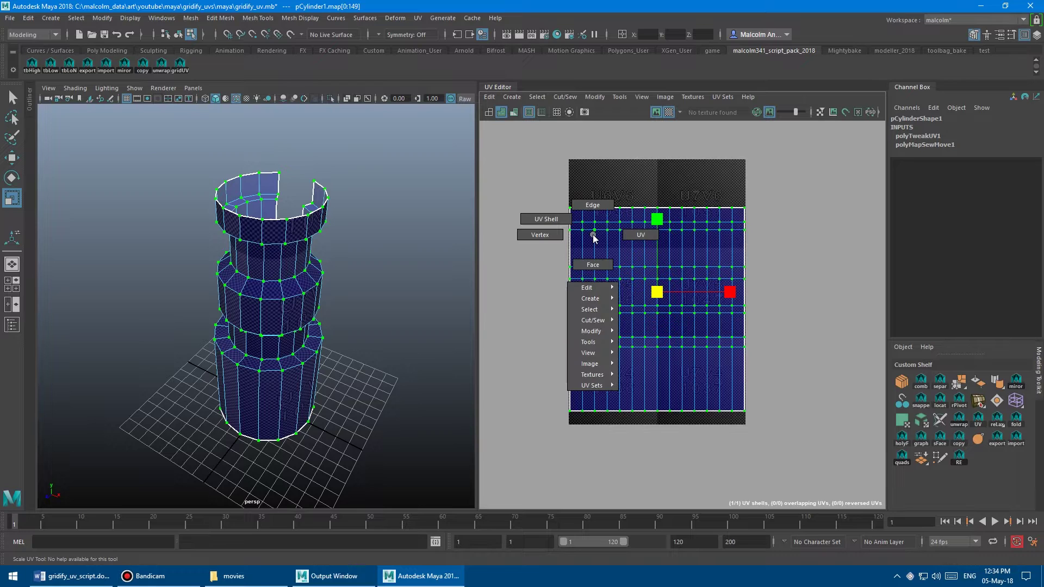
pyautogui.click(630, 236)
pyautogui.press('Delete')
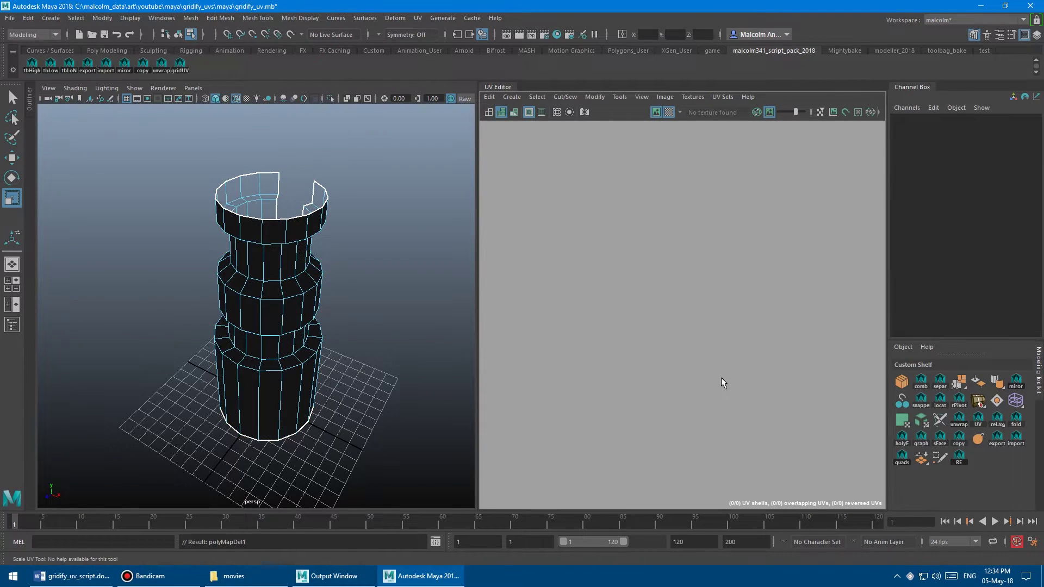
# Planar-map the whole open cylinder from the camera, fitted to its bounding box with the image width/height ratio kept
pyautogui.press('F8')
pyautogui.keyDown('alt'); pyautogui.moveTo(322, 258); pyautogui.dragTo(325, 272); pyautogui.keyUp('alt')
pyautogui.keyDown('alt'); pyautogui.moveTo(325, 272); pyautogui.dragTo(402, 294, button='right'); pyautogui.keyUp('alt')
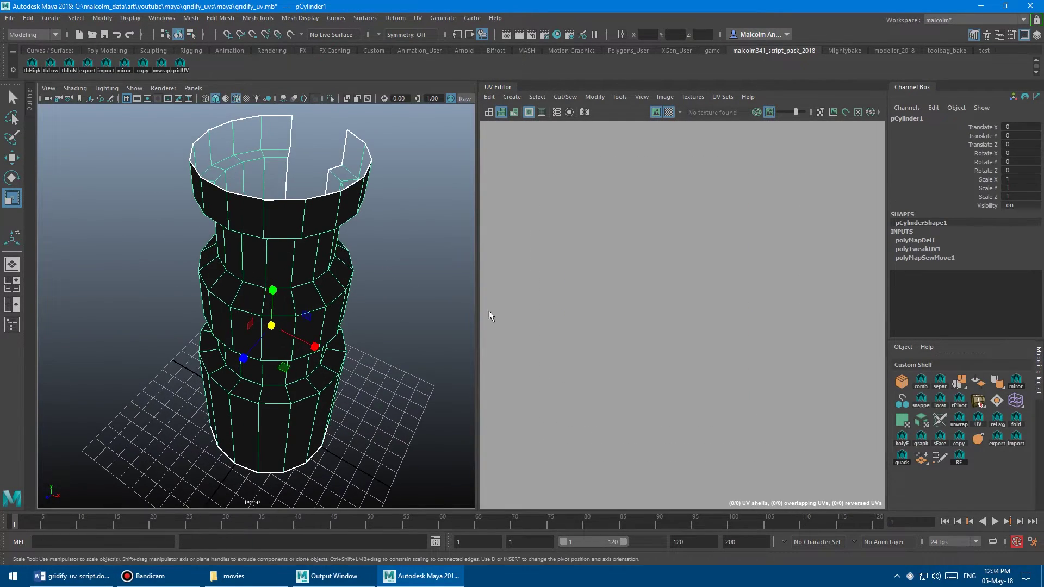
pyautogui.doubleClick(905, 418)
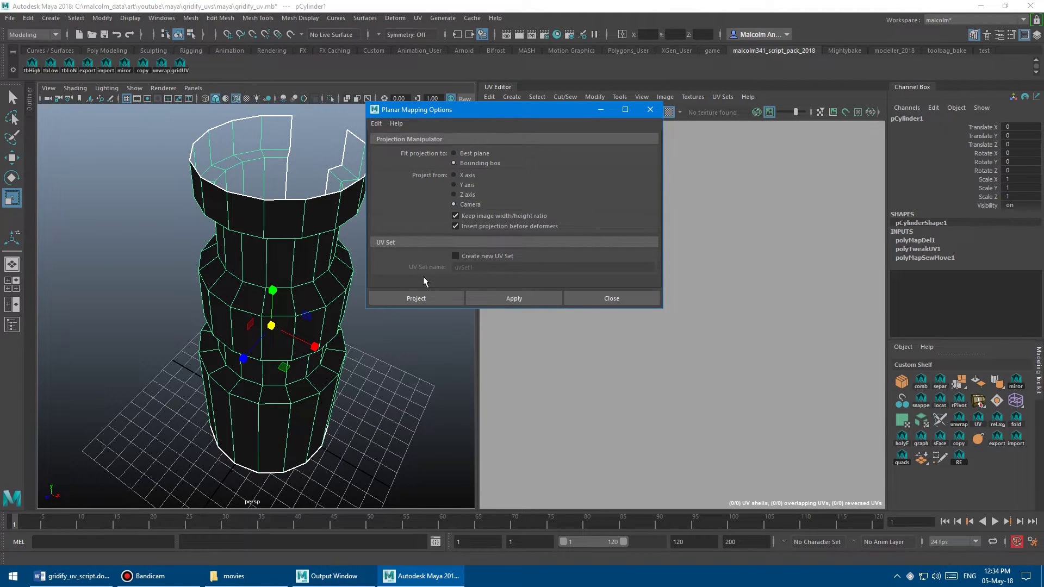
pyautogui.click(431, 295)
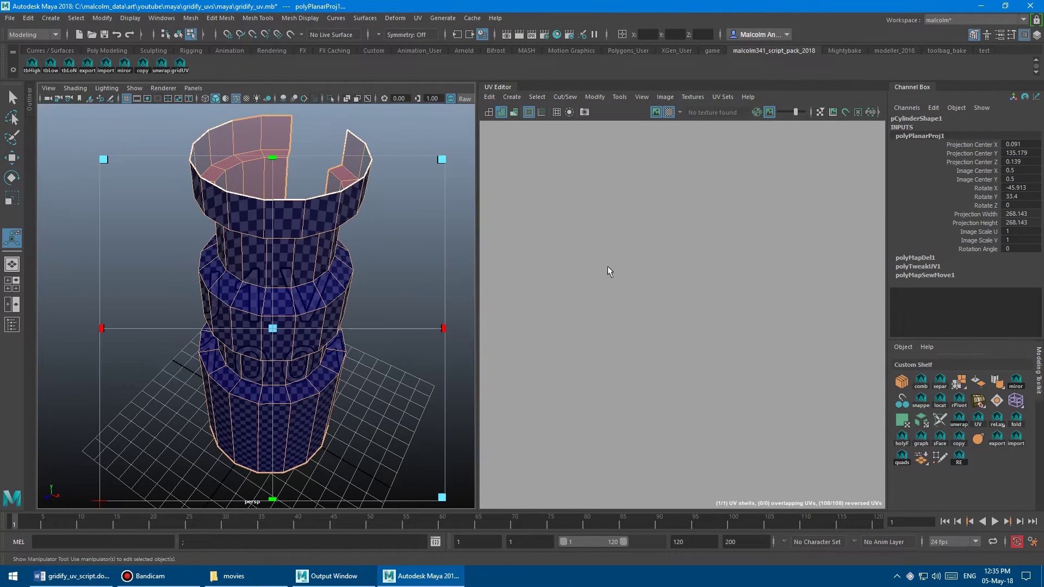
pyautogui.keyDown('alt'); pyautogui.moveTo(611, 266); pyautogui.dragTo(525, 248, button='right'); pyautogui.keyUp('alt')
pyautogui.press('f')
pyautogui.keyDown('alt'); pyautogui.moveTo(682, 257); pyautogui.dragTo(579, 258, button='right'); pyautogui.keyUp('alt')
pyautogui.keyDown('alt'); pyautogui.moveTo(579, 258); pyautogui.dragTo(608, 253, button='middle'); pyautogui.keyUp('alt')
pyautogui.keyDown('alt'); pyautogui.moveTo(607, 254); pyautogui.dragTo(616, 256, button='right'); pyautogui.keyUp('alt')
pyautogui.scroll(-2, 380, 231)
# Delete the cylinder's history, select all faces of its projected UV shell and run the gridUV script on them
pyautogui.press('F8')
pyautogui.hotkey('alt', 'shift', 'd')
pyautogui.press('w')
pyautogui.keyDown('alt'); pyautogui.moveTo(718, 268); pyautogui.dragTo(634, 262, button='middle'); pyautogui.keyUp('alt')
pyautogui.keyDown('alt'); pyautogui.moveTo(641, 262); pyautogui.dragTo(628, 261, button='right'); pyautogui.keyUp('alt')
pyautogui.keyDown('alt'); pyautogui.moveTo(627, 261); pyautogui.dragTo(634, 254, button='middle'); pyautogui.keyUp('alt')
pyautogui.keyDown('alt'); pyautogui.moveTo(635, 254); pyautogui.dragTo(617, 260, button='right'); pyautogui.keyUp('alt')
pyautogui.moveTo(567, 176); pyautogui.dragTo(738, 420)
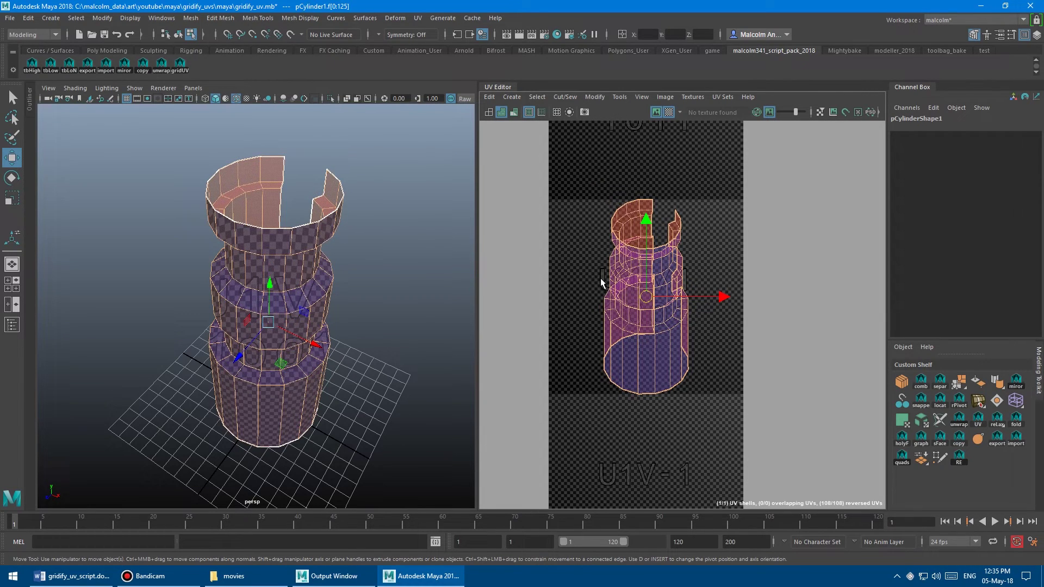
pyautogui.click(180, 64)
pyautogui.scroll(-8, 755, 248)
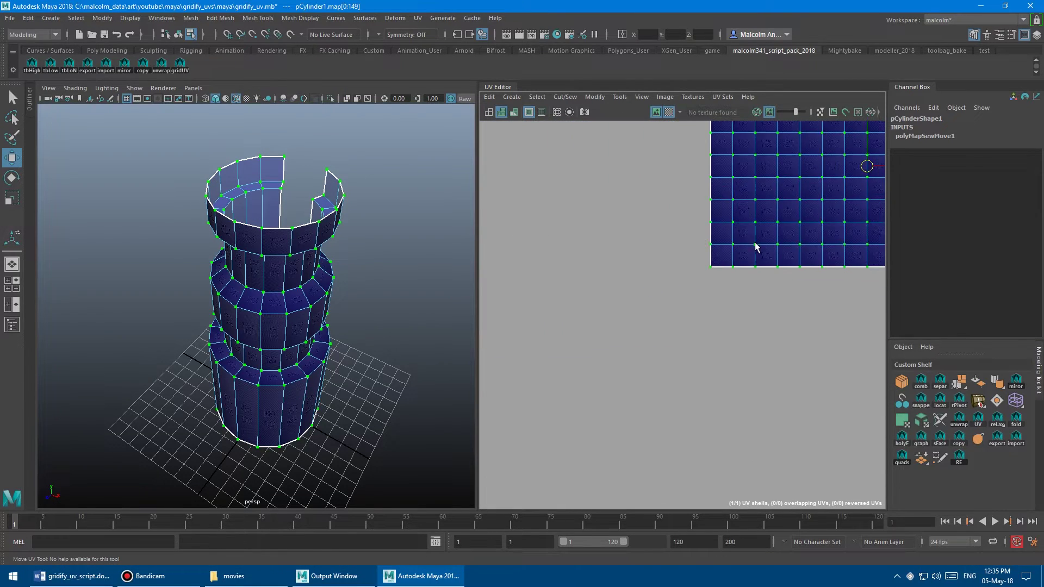
pyautogui.scroll(-4, 755, 245)
pyautogui.keyDown('alt'); pyautogui.moveTo(670, 211); pyautogui.dragTo(505, 279, button='middle'); pyautogui.keyUp('alt')
pyautogui.scroll(2, 651, 245)
pyautogui.keyDown('alt'); pyautogui.moveTo(593, 210); pyautogui.dragTo(650, 201, button='middle'); pyautogui.keyUp('alt')
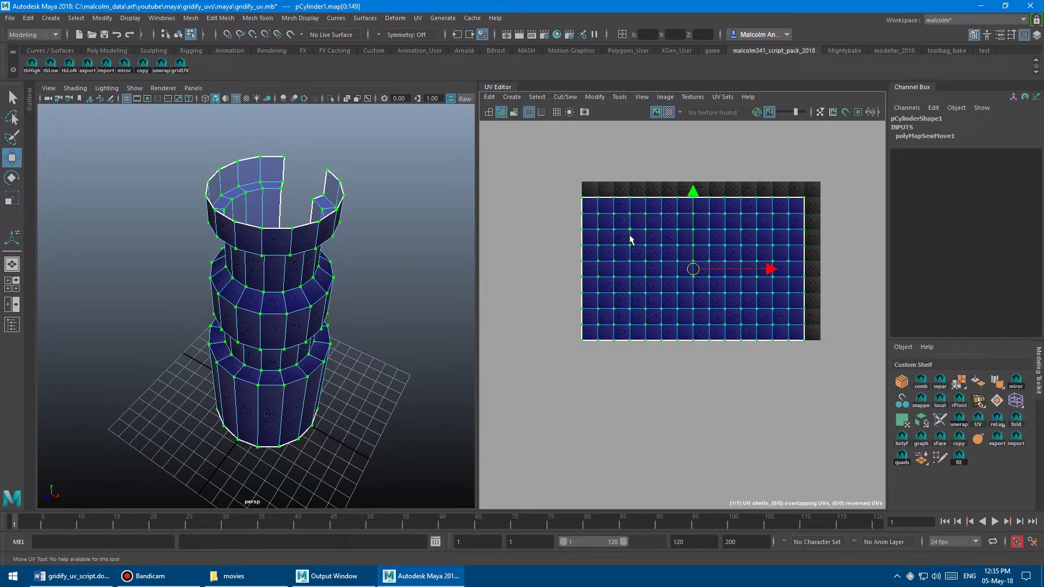
# Unfold the gridded UVs only in the V direction and check the row proportions on the cylinder
pyautogui.moveTo(631, 239); pyautogui.dragTo(637, 251, button='middle')
pyautogui.keyDown('shift'); pyautogui.rightClick(658, 239); pyautogui.keyUp('shift')
pyautogui.moveTo(659, 242); pyautogui.dragTo(550, 253, button='right')
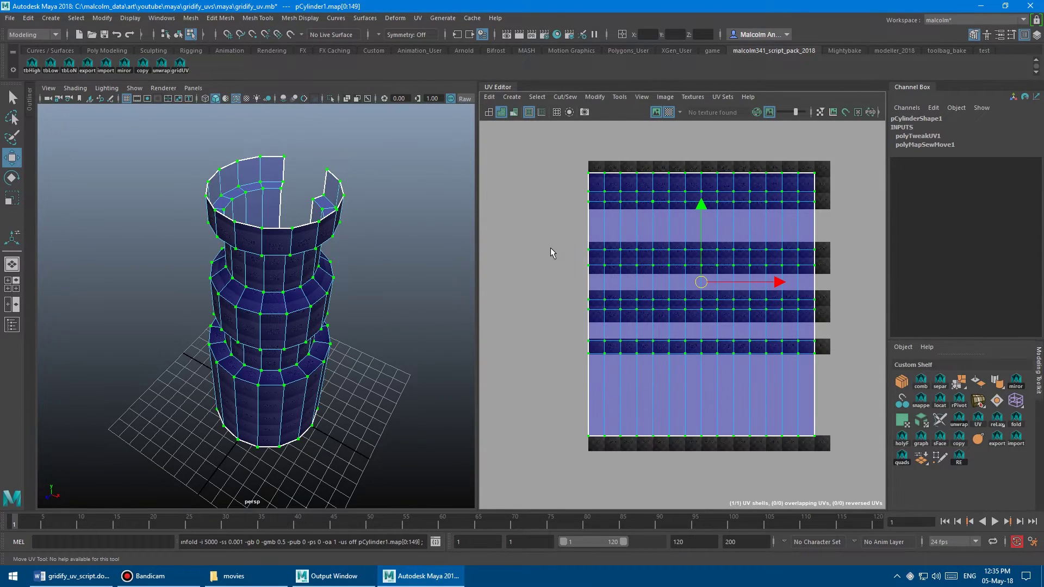
pyautogui.keyDown('alt'); pyautogui.moveTo(284, 263); pyautogui.dragTo(313, 234); pyautogui.keyUp('alt')
pyautogui.keyDown('alt'); pyautogui.moveTo(312, 234); pyautogui.dragTo(367, 243, button='right'); pyautogui.keyUp('alt')
pyautogui.scroll(-10, 368, 245)
pyautogui.scroll(-4, 655, 270)
pyautogui.keyDown('alt'); pyautogui.moveTo(592, 257); pyautogui.dragTo(611, 255, button='right'); pyautogui.keyUp('alt')
pyautogui.keyDown('alt'); pyautogui.moveTo(366, 208); pyautogui.dragTo(273, 222, button='right'); pyautogui.keyUp('alt')
pyautogui.keyDown('alt'); pyautogui.moveTo(272, 222); pyautogui.dragTo(326, 233); pyautogui.keyUp('alt')
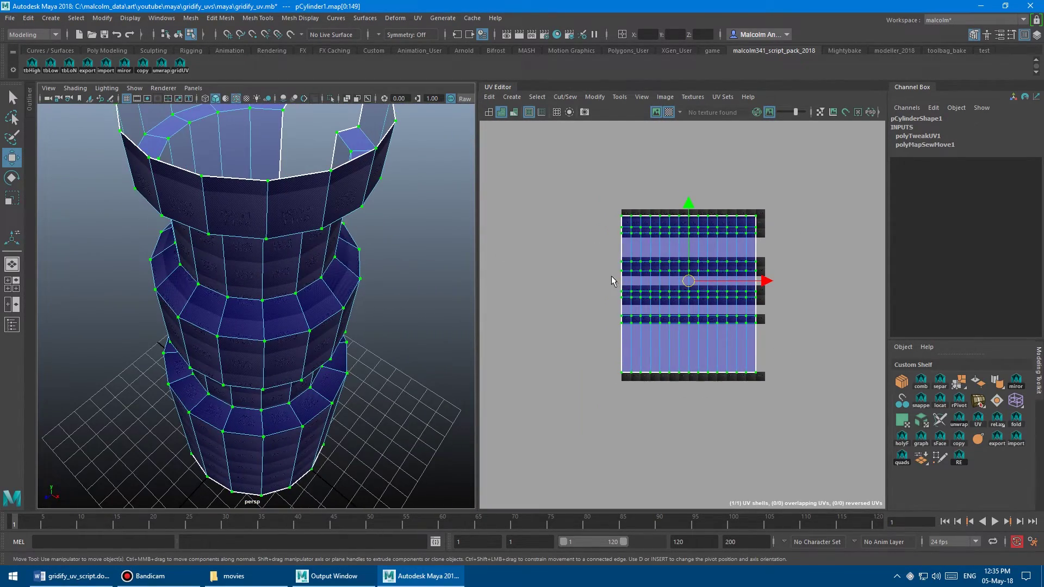
# Scale the unfolded UV shell down uniformly to just over three UV tiles wide
pyautogui.moveTo(611, 276); pyautogui.dragTo(604, 278, button='middle')
pyautogui.press('r')
pyautogui.moveTo(681, 286); pyautogui.dragTo(624, 288)
pyautogui.moveTo(582, 286)
pyautogui.keyDown('alt'); pyautogui.mouseDown(button='middle')
pyautogui.moveTo(682, 295)
pyautogui.moveTo(589, 291)
pyautogui.mouseUp(button='middle'); pyautogui.keyUp('alt')
pyautogui.keyDown('alt'); pyautogui.moveTo(589, 290); pyautogui.dragTo(625, 290, button='right'); pyautogui.keyUp('alt')
pyautogui.keyDown('alt'); pyautogui.moveTo(708, 293); pyautogui.dragTo(645, 295, button='middle'); pyautogui.keyUp('alt')
pyautogui.keyDown('alt'); pyautogui.moveTo(645, 296); pyautogui.dragTo(654, 298, button='right'); pyautogui.keyUp('alt')
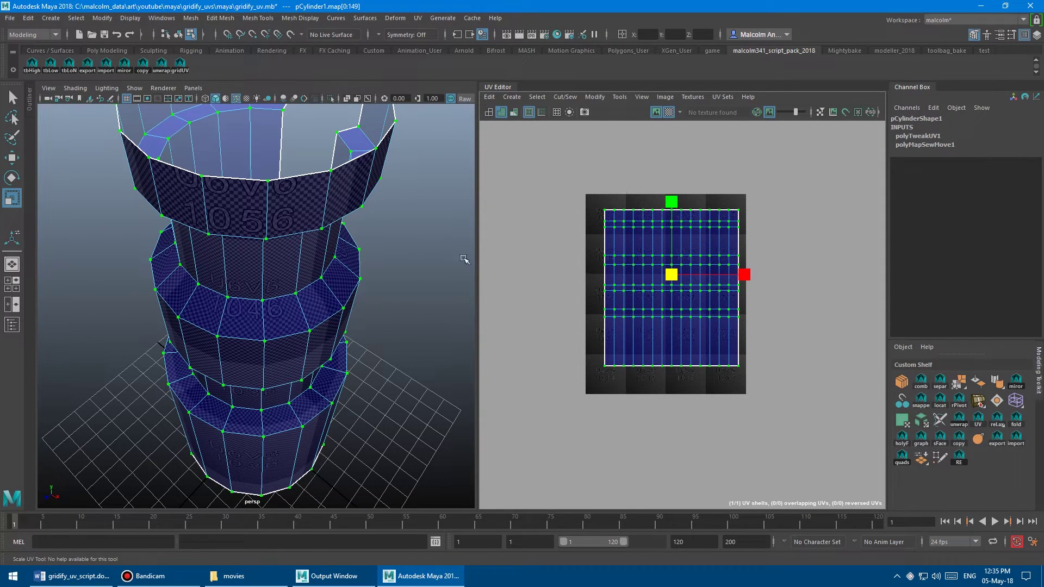
pyautogui.keyDown('alt'); pyautogui.moveTo(383, 269); pyautogui.dragTo(366, 237); pyautogui.keyUp('alt')
pyautogui.keyDown('alt'); pyautogui.moveTo(366, 237); pyautogui.dragTo(275, 234, button='right'); pyautogui.keyUp('alt')
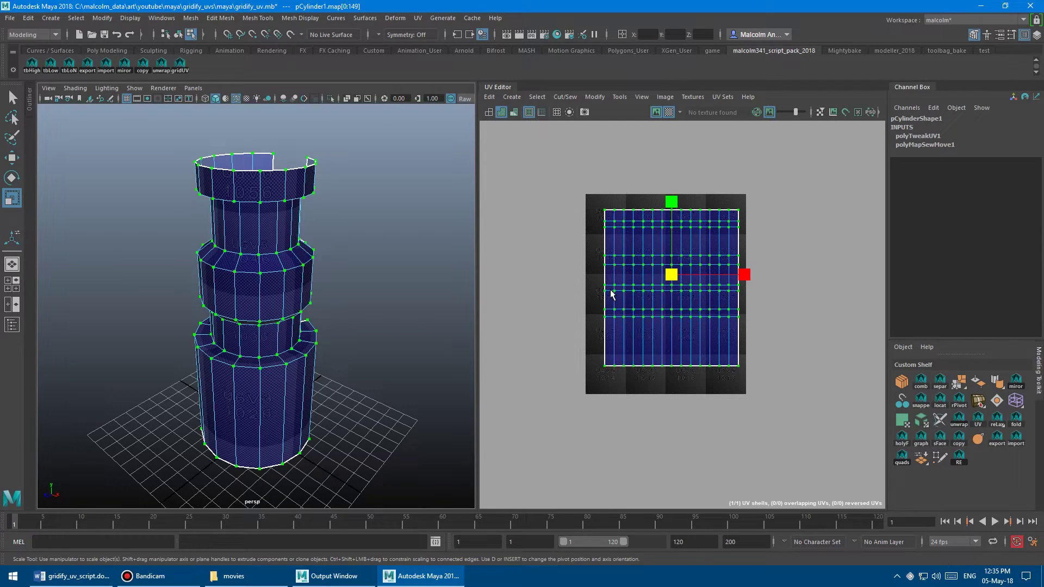
pyautogui.scroll(3, 604, 291)
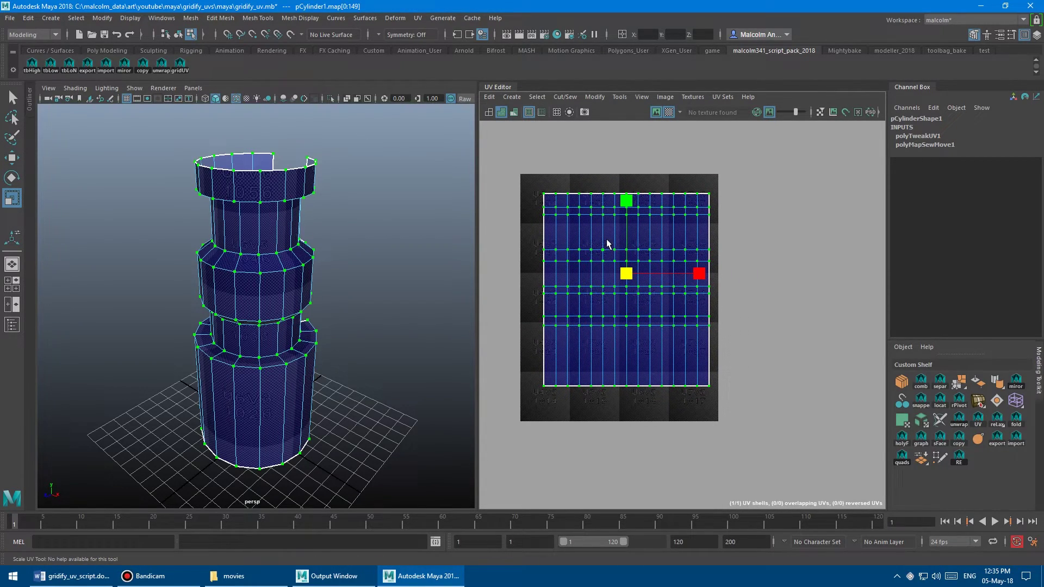
# Select all the cylinder's faces, regrid their UVs with the gridUV script and unfold them only in the V direction
pyautogui.keyDown('alt'); pyautogui.moveTo(302, 191); pyautogui.dragTo(326, 212); pyautogui.keyUp('alt')
pyautogui.keyDown('alt'); pyautogui.moveTo(327, 212); pyautogui.dragTo(288, 208, button='right'); pyautogui.keyUp('alt')
pyautogui.keyDown('alt'); pyautogui.moveTo(289, 209); pyautogui.dragTo(287, 200); pyautogui.keyUp('alt')
pyautogui.moveTo(576, 219); pyautogui.dragTo(577, 243, button='right')
pyautogui.moveTo(514, 173); pyautogui.dragTo(773, 446)
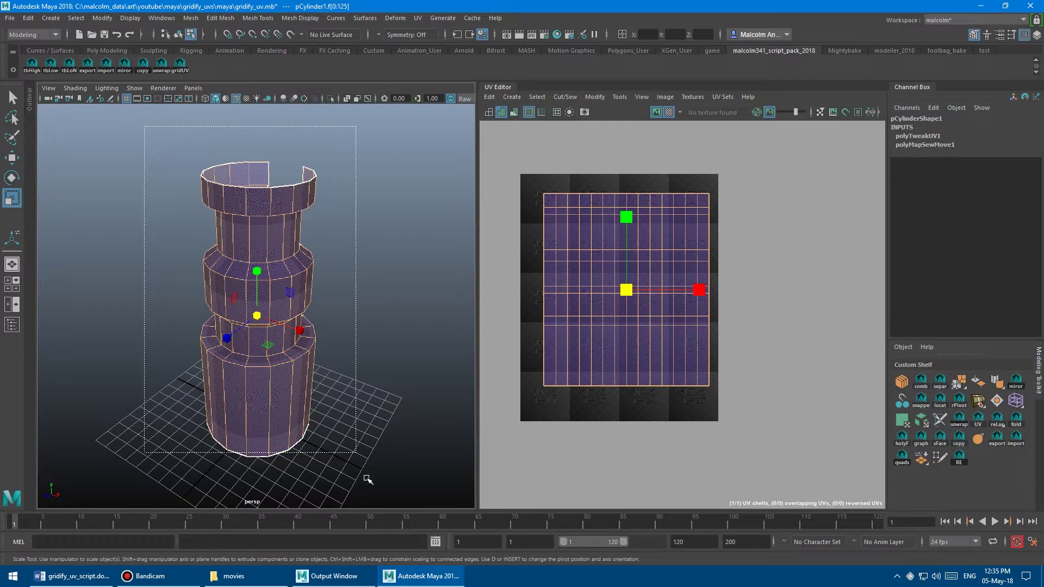
pyautogui.click(180, 66)
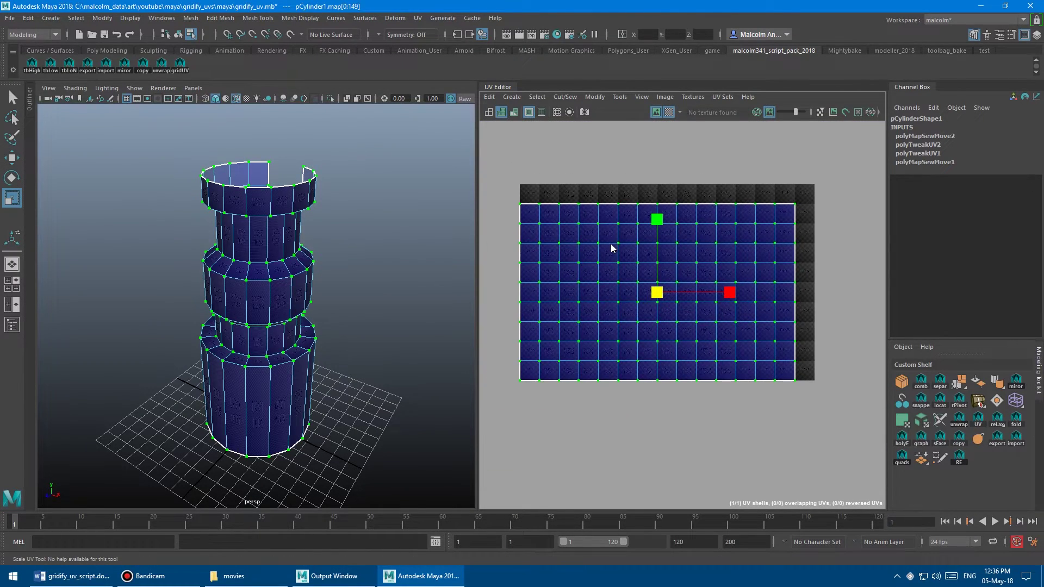
pyautogui.keyDown('shift'); pyautogui.moveTo(611, 249); pyautogui.dragTo(511, 263, button='right'); pyautogui.keyUp('shift')
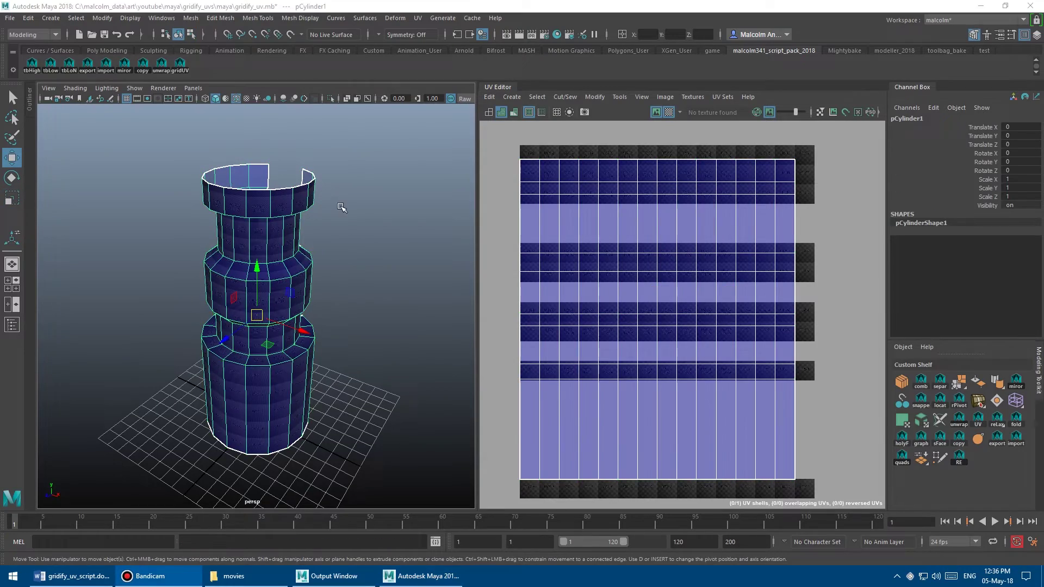
# Examine the open cylinder from several angles, including its vertical gap, against the unfolded grid layout
pyautogui.keyDown('alt'); pyautogui.moveTo(343, 174); pyautogui.dragTo(272, 193); pyautogui.keyUp('alt')
pyautogui.keyDown('alt'); pyautogui.moveTo(337, 237); pyautogui.dragTo(360, 224); pyautogui.keyUp('alt')
pyautogui.scroll(-2, 694, 258)
pyautogui.rightClick(569, 231)
pyautogui.keyDown('alt'); pyautogui.moveTo(280, 209); pyautogui.dragTo(288, 243); pyautogui.keyUp('alt')
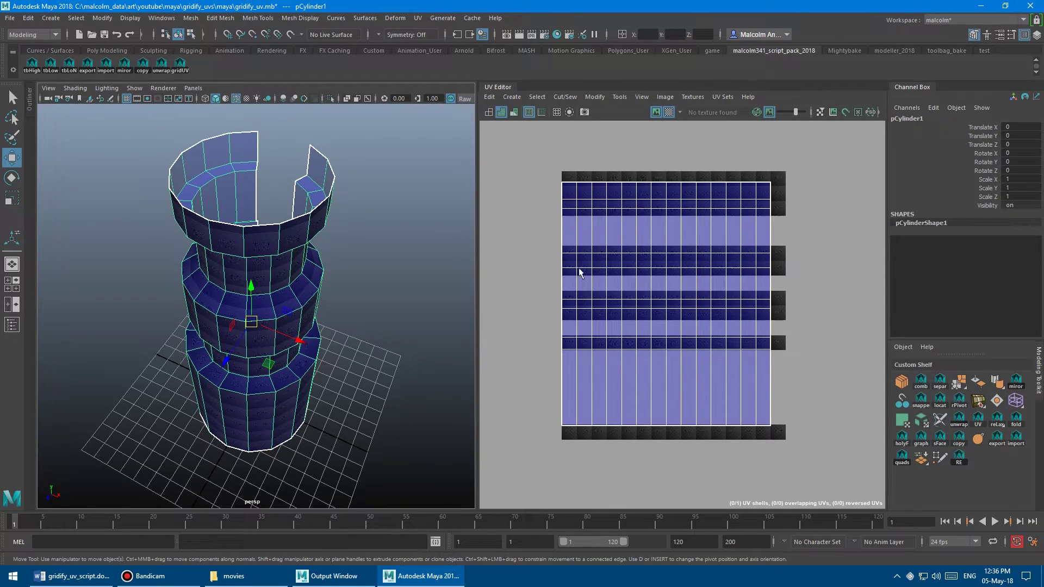
pyautogui.keyDown('alt'); pyautogui.moveTo(295, 202); pyautogui.dragTo(297, 224); pyautogui.keyUp('alt')
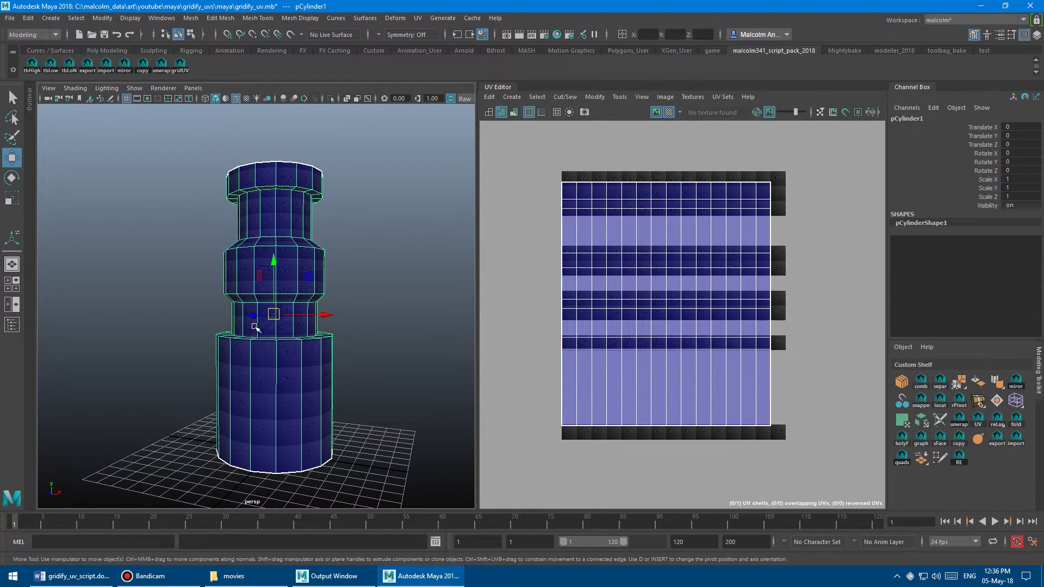
pyautogui.keyDown('alt'); pyautogui.moveTo(386, 185); pyautogui.dragTo(384, 269, button='right'); pyautogui.keyUp('alt')
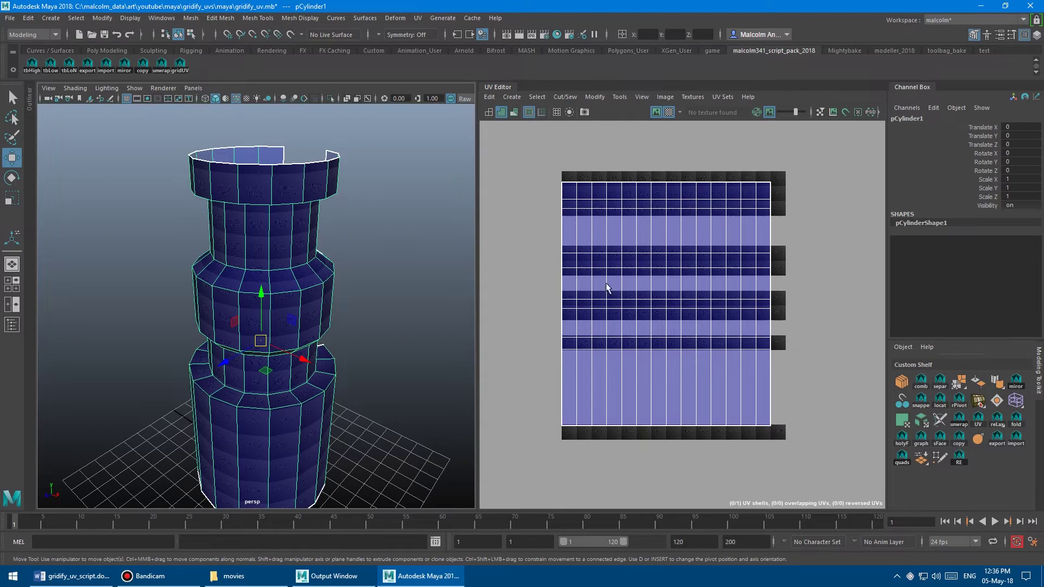
pyautogui.keyDown('alt'); pyautogui.moveTo(338, 195); pyautogui.dragTo(331, 224); pyautogui.keyUp('alt')
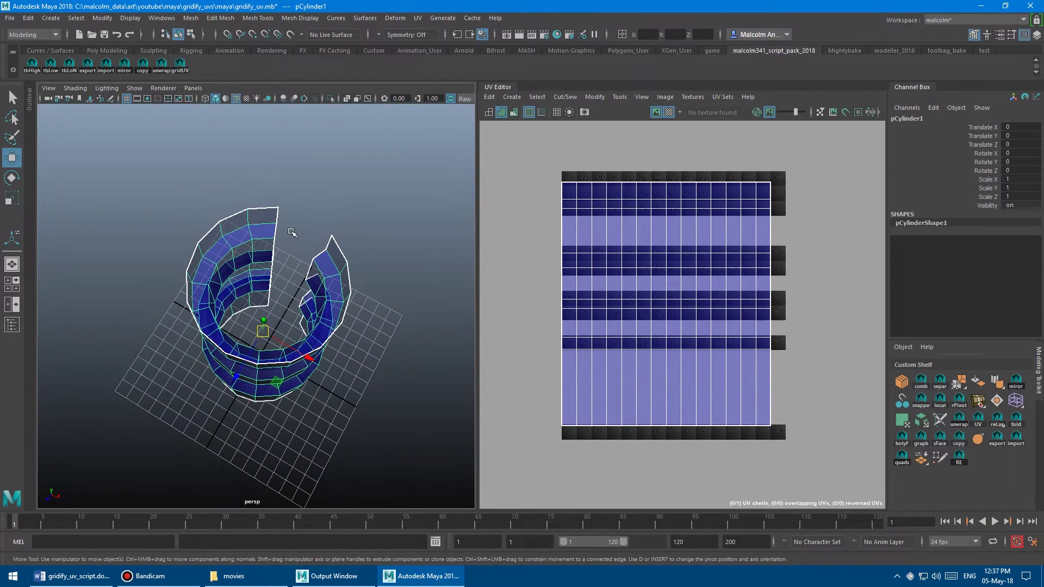
pyautogui.keyDown('alt'); pyautogui.moveTo(275, 207); pyautogui.dragTo(237, 208); pyautogui.keyUp('alt')
# Unhide pCylinder2, hide pCylinder1 and leave pCylinder2 selected
pyautogui.click(31, 111)
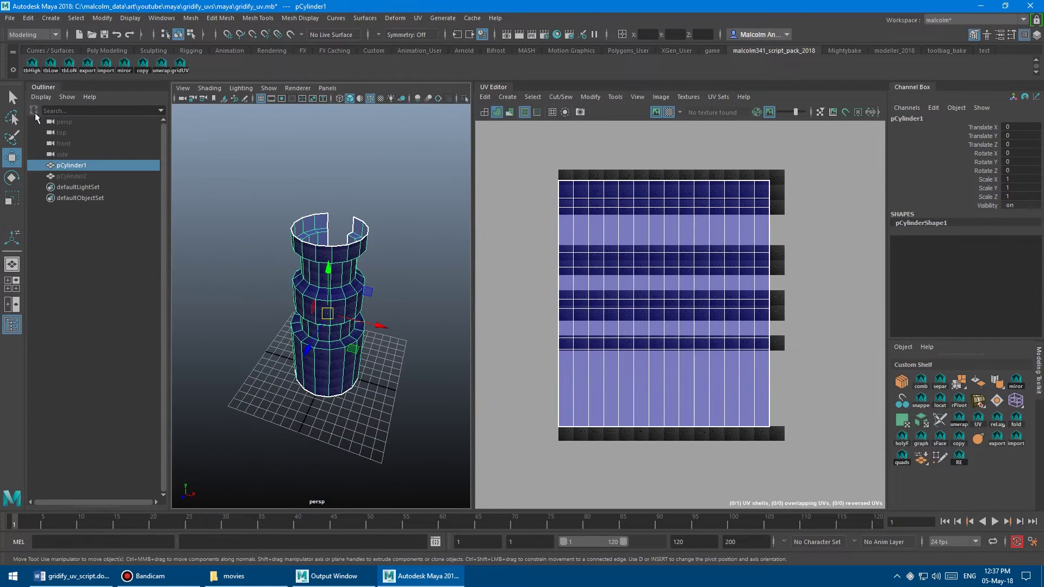
pyautogui.click(77, 175)
pyautogui.hotkey('shift', 'h')
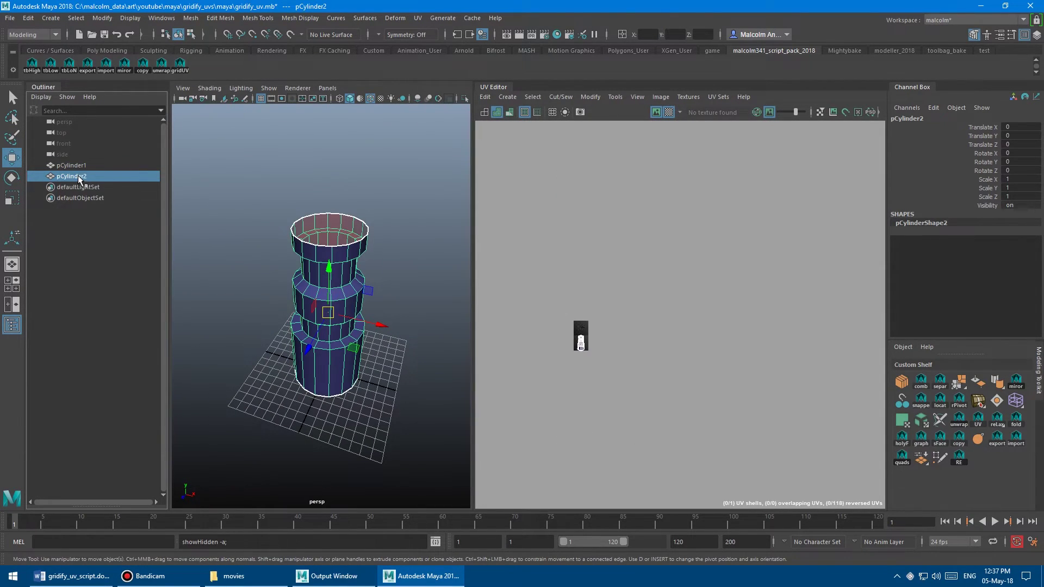
pyautogui.click(76, 165)
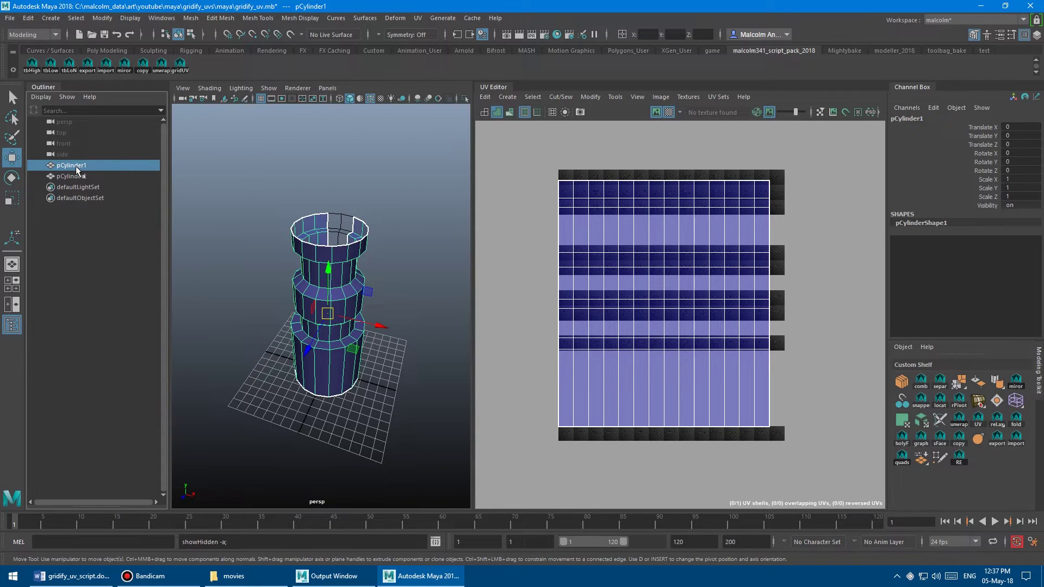
pyautogui.hotkey('ctrl', 'h')
pyautogui.click(76, 176)
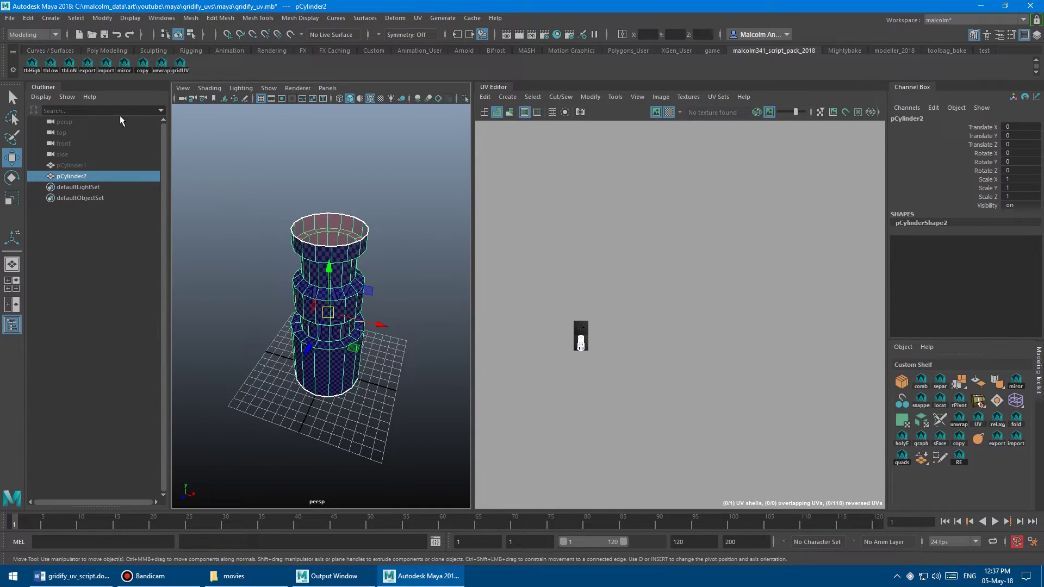
pyautogui.click(44, 87)
# Select all faces of the closed cylinder pCylinder2 and run the gridUV script on them
pyautogui.scroll(6, 362, 211)
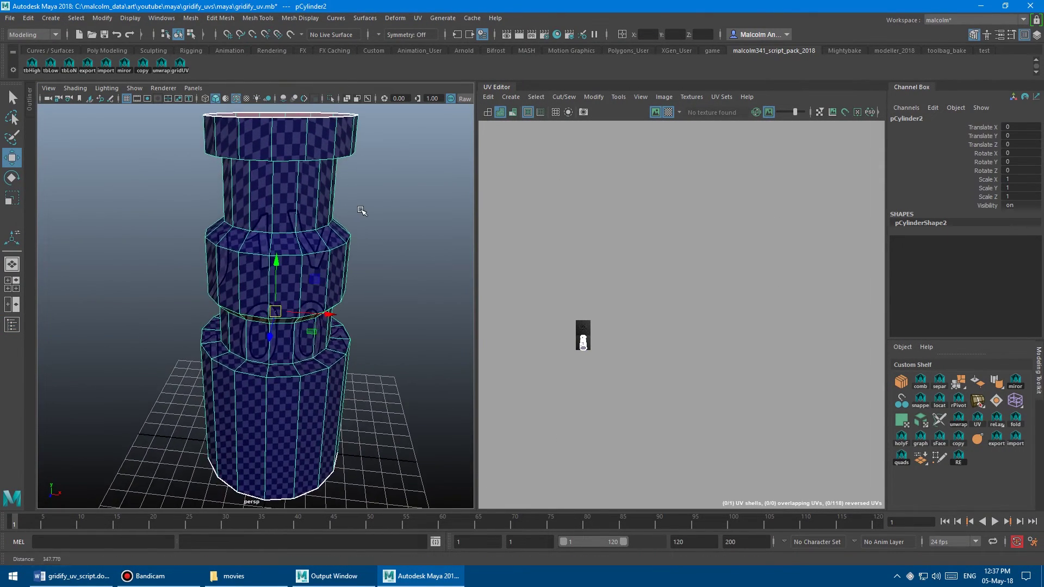
pyautogui.keyDown('alt'); pyautogui.moveTo(362, 211); pyautogui.dragTo(318, 240); pyautogui.keyUp('alt')
pyautogui.press('f')
pyautogui.keyDown('alt'); pyautogui.moveTo(606, 312); pyautogui.dragTo(592, 311, button='right'); pyautogui.keyUp('alt')
pyautogui.keyDown('alt'); pyautogui.moveTo(319, 268); pyautogui.dragTo(308, 275, button='middle'); pyautogui.keyUp('alt')
pyautogui.keyDown('alt'); pyautogui.moveTo(308, 274); pyautogui.dragTo(337, 261, button='right'); pyautogui.keyUp('alt')
pyautogui.moveTo(252, 213); pyautogui.dragTo(252, 241, button='right')
pyautogui.moveTo(143, 146); pyautogui.dragTo(352, 468)
pyautogui.keyDown('alt'); pyautogui.moveTo(357, 326); pyautogui.dragTo(341, 321, button='middle'); pyautogui.keyUp('alt')
pyautogui.click(180, 64)
pyautogui.moveTo(761, 273)
pyautogui.keyDown('alt'); pyautogui.mouseDown(button='right')
pyautogui.moveTo(666, 265)
pyautogui.moveTo(669, 246)
pyautogui.moveTo(539, 243)
pyautogui.mouseUp(button='right'); pyautogui.keyUp('alt')
pyautogui.keyDown('alt'); pyautogui.moveTo(606, 263); pyautogui.dragTo(378, 281, button='middle'); pyautogui.keyUp('alt')
pyautogui.keyDown('alt'); pyautogui.moveTo(692, 275); pyautogui.dragTo(610, 253, button='right'); pyautogui.keyUp('alt')
pyautogui.keyDown('alt'); pyautogui.moveTo(610, 253); pyautogui.dragTo(598, 286, button='middle'); pyautogui.keyUp('alt')
pyautogui.keyDown('alt'); pyautogui.moveTo(597, 285); pyautogui.dragTo(614, 236, button='right'); pyautogui.keyUp('alt')
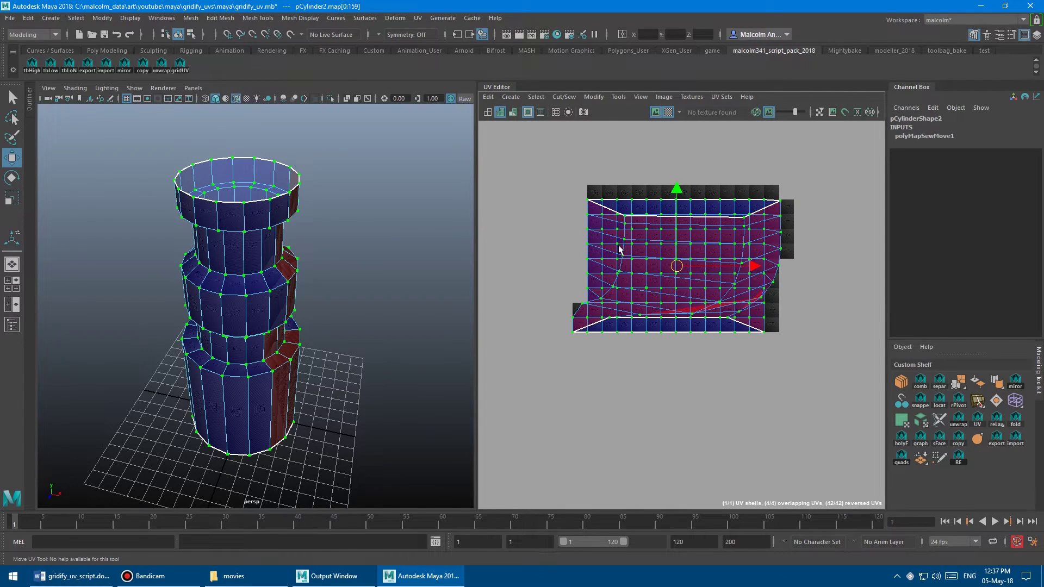
# Examine the closed cylinder all around for distorted or reversed UV faces after gridding
pyautogui.keyDown('alt'); pyautogui.moveTo(261, 227); pyautogui.dragTo(239, 265); pyautogui.keyUp('alt')
pyautogui.keyDown('alt'); pyautogui.moveTo(336, 262); pyautogui.dragTo(314, 256); pyautogui.keyUp('alt')
pyautogui.keyDown('alt'); pyautogui.moveTo(315, 256); pyautogui.dragTo(237, 253, button='right'); pyautogui.keyUp('alt')
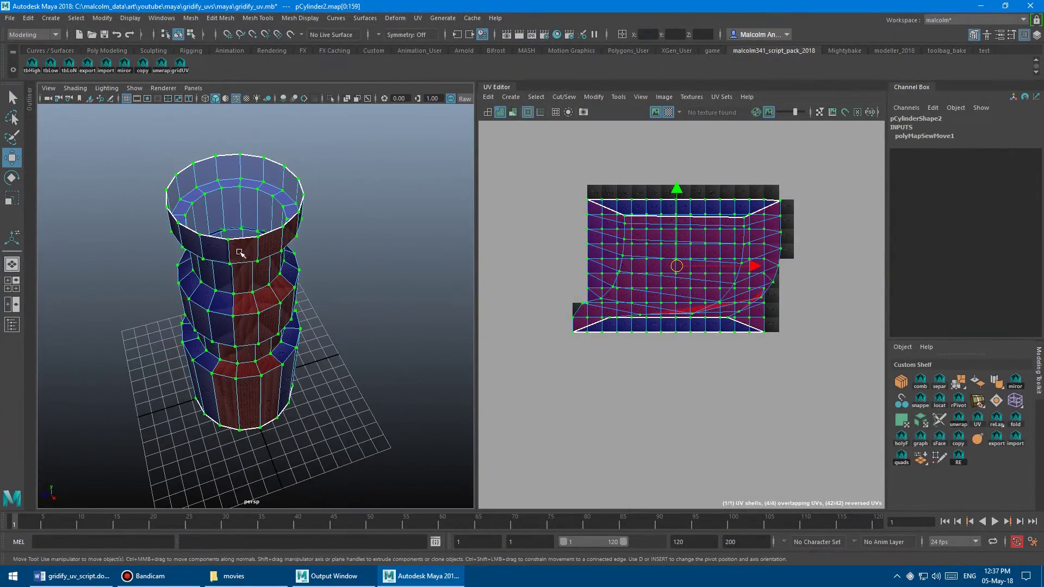
pyautogui.keyDown('alt'); pyautogui.moveTo(238, 252); pyautogui.dragTo(327, 213); pyautogui.keyUp('alt')
pyautogui.keyDown('alt'); pyautogui.moveTo(328, 213); pyautogui.dragTo(305, 197, button='right'); pyautogui.keyUp('alt')
pyautogui.click(359, 231)
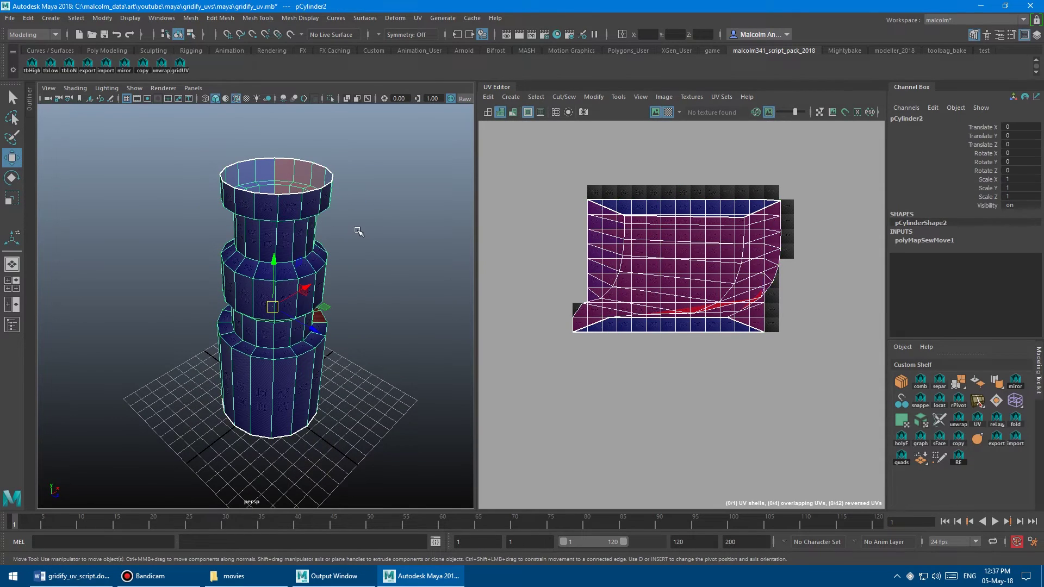
pyautogui.keyDown('alt'); pyautogui.moveTo(324, 201); pyautogui.dragTo(391, 223); pyautogui.keyUp('alt')
pyautogui.keyDown('alt'); pyautogui.moveTo(329, 209); pyautogui.dragTo(352, 202, button='right'); pyautogui.keyUp('alt')
pyautogui.keyDown('alt'); pyautogui.moveTo(351, 201); pyautogui.dragTo(324, 240, button='middle'); pyautogui.keyUp('alt')
pyautogui.keyDown('alt'); pyautogui.moveTo(324, 240); pyautogui.dragTo(321, 225); pyautogui.keyUp('alt')
pyautogui.keyDown('alt'); pyautogui.moveTo(321, 225); pyautogui.dragTo(361, 226, button='right'); pyautogui.keyUp('alt')
pyautogui.keyDown('alt'); pyautogui.moveTo(269, 225); pyautogui.dragTo(272, 211, button='middle'); pyautogui.keyUp('alt')
pyautogui.moveTo(272, 210)
pyautogui.keyDown('alt'); pyautogui.mouseDown(button='right')
pyautogui.moveTo(291, 211)
pyautogui.moveTo(270, 210)
pyautogui.mouseUp(button='right'); pyautogui.keyUp('alt')
# Delete pCylinder2's history and select all its faces except one vertical column
pyautogui.hotkey('alt', 'shift', 'd')
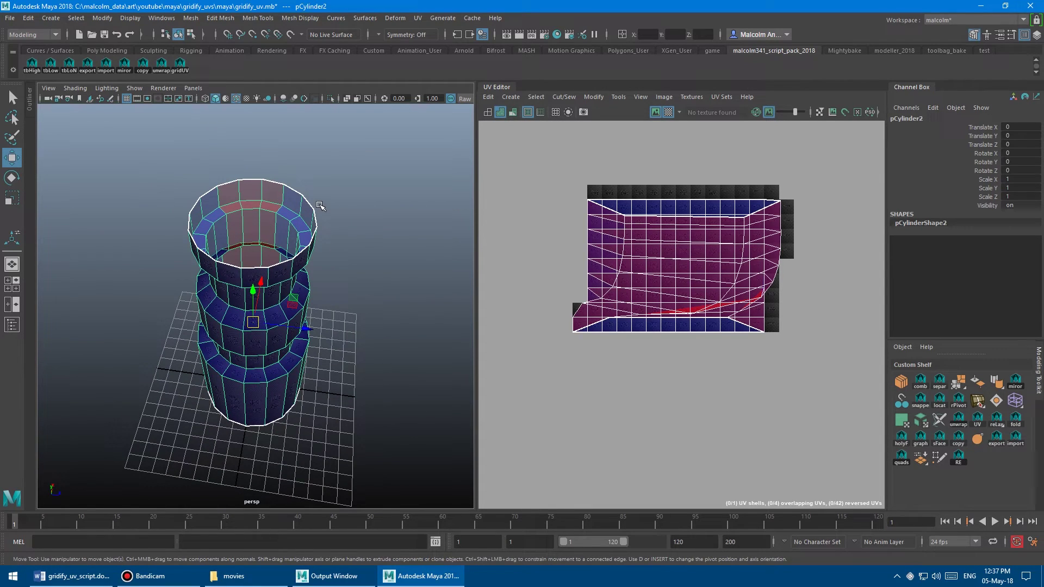
pyautogui.keyDown('alt'); pyautogui.moveTo(297, 209); pyautogui.dragTo(296, 199); pyautogui.keyUp('alt')
pyautogui.press('q')
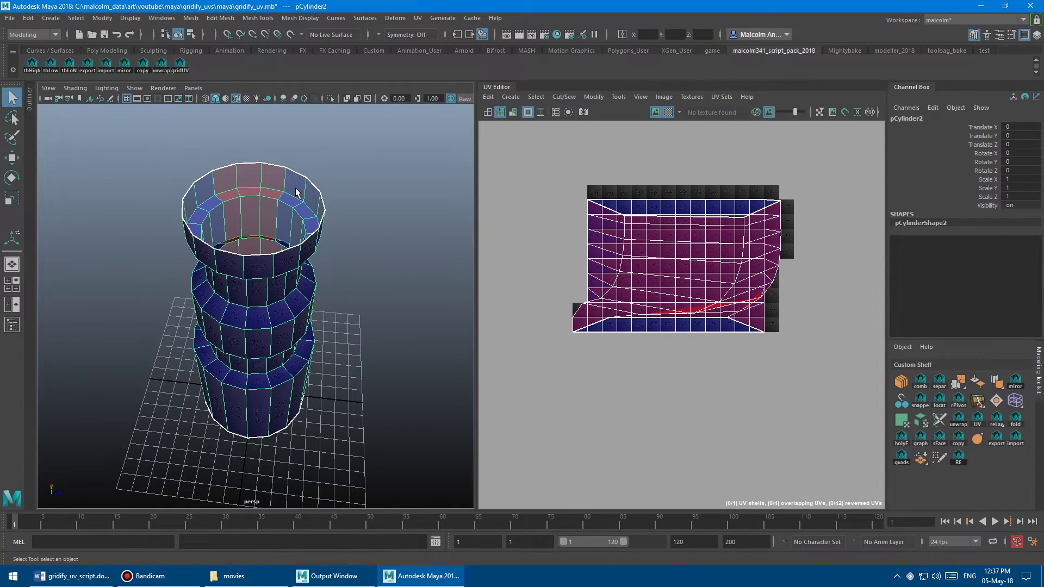
pyautogui.moveTo(295, 186); pyautogui.dragTo(294, 210, button='right')
pyautogui.click(266, 264)
pyautogui.keyDown('alt'); pyautogui.moveTo(275, 264); pyautogui.dragTo(302, 199); pyautogui.keyUp('alt')
pyautogui.keyDown('ctrl'); pyautogui.click(248, 197); pyautogui.keyUp('ctrl')
pyautogui.keyDown('ctrl'); pyautogui.doubleClick(250, 210); pyautogui.keyUp('ctrl')
pyautogui.click(328, 209)
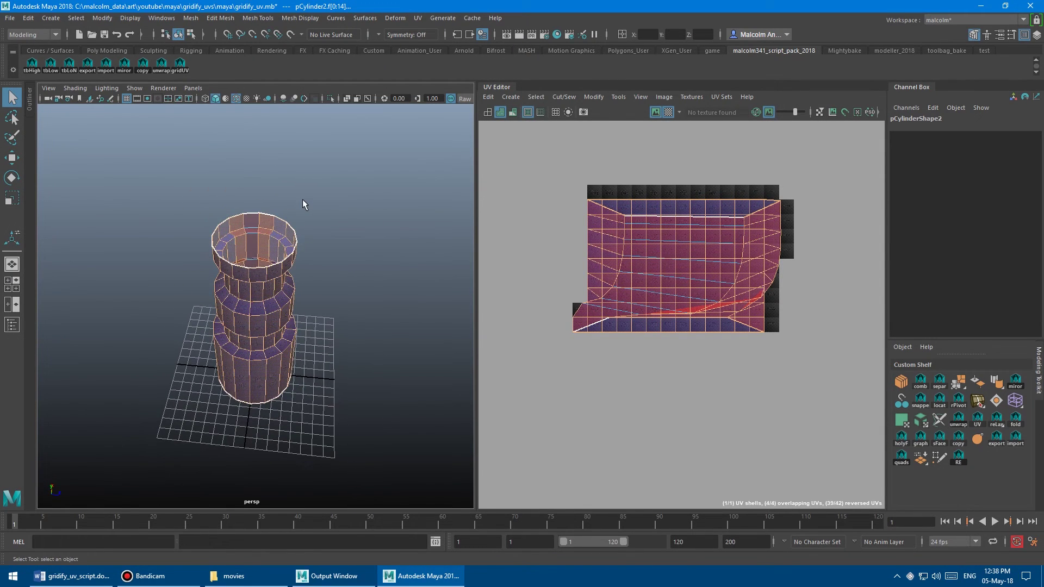
# Run gridUV on the selected faces of pCylinder2 and move the resulting shell clear of the remaining UVs
pyautogui.click(185, 71)
pyautogui.press('f')
pyautogui.press('w')
pyautogui.moveTo(556, 262); pyautogui.dragTo(602, 360, button='middle')
# Select the ungridded faces of the leftover vertical column in the UV layout and run gridUV on them
pyautogui.moveTo(644, 243); pyautogui.dragTo(644, 273, button='right')
pyautogui.moveTo(572, 204); pyautogui.dragTo(761, 328)
pyautogui.keyDown('alt'); pyautogui.moveTo(615, 303); pyautogui.dragTo(637, 277, button='middle'); pyautogui.keyUp('alt')
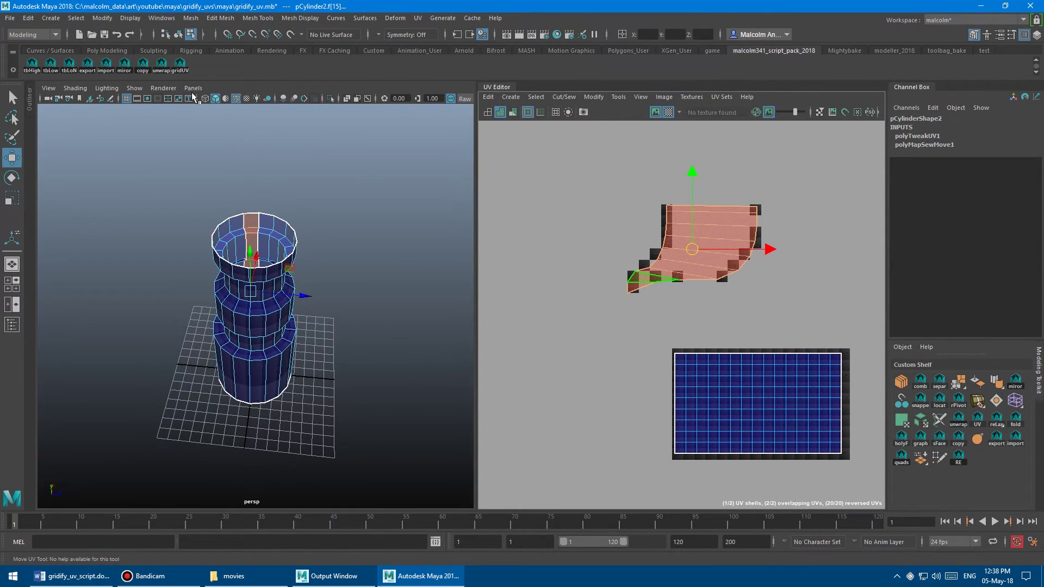
pyautogui.click(180, 66)
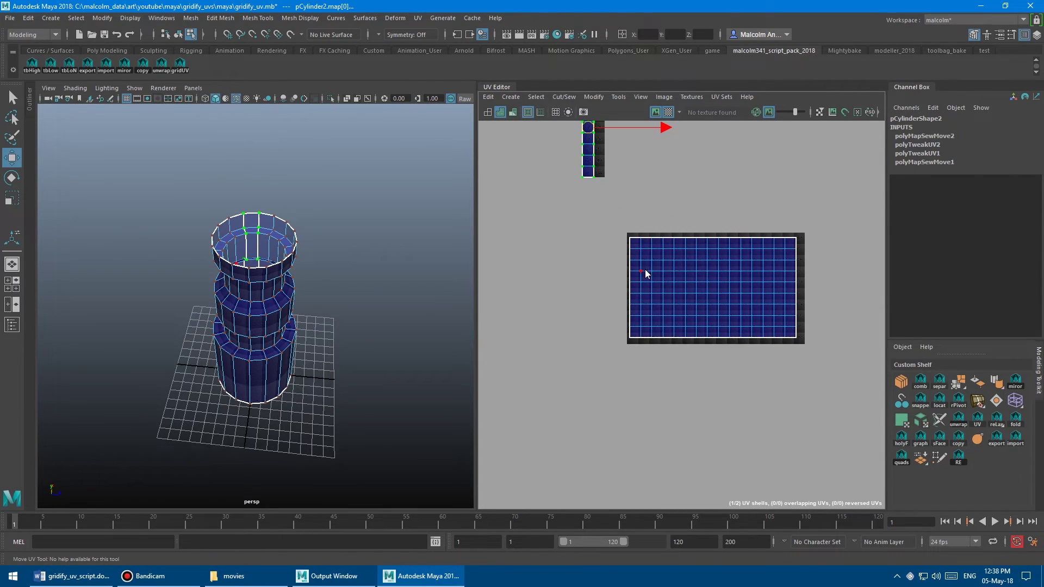
# Select the left border edges of the large gridded shell and Move and Sew them to the column's shell
pyautogui.moveTo(645, 273); pyautogui.dragTo(608, 230, button='right')
pyautogui.moveTo(634, 349); pyautogui.dragTo(635, 350)
pyautogui.keyDown('ctrl'); pyautogui.moveTo(654, 222); pyautogui.dragTo(638, 351); pyautogui.keyUp('ctrl')
pyautogui.keyDown('alt'); pyautogui.moveTo(551, 267); pyautogui.dragTo(549, 346, button='middle'); pyautogui.keyUp('alt')
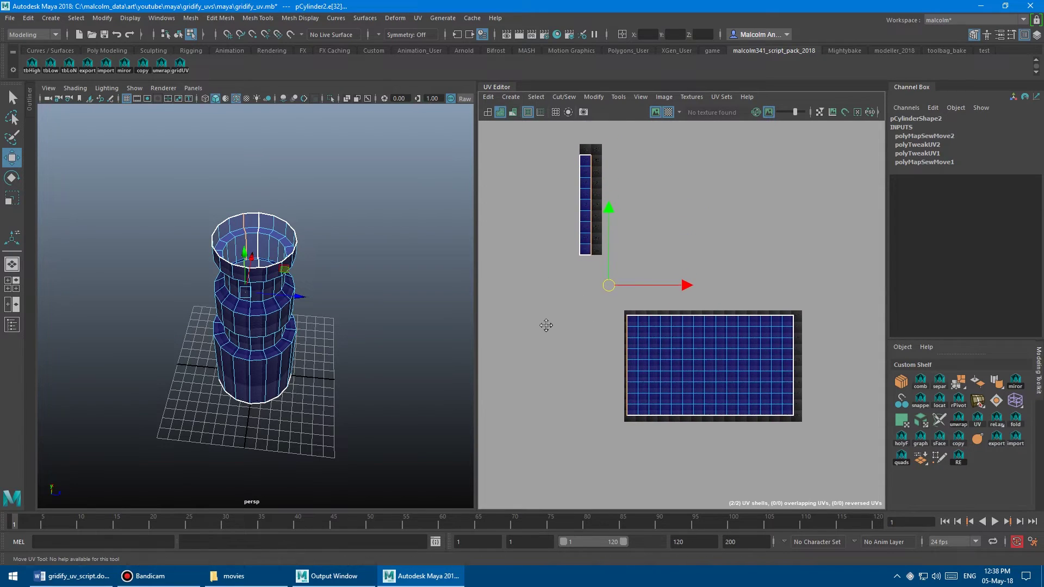
pyautogui.moveTo(350, 193)
pyautogui.keyDown('alt'); pyautogui.mouseDown()
pyautogui.moveTo(361, 251)
pyautogui.moveTo(356, 207)
pyautogui.mouseUp(); pyautogui.keyUp('alt')
pyautogui.keyDown('alt'); pyautogui.moveTo(540, 279); pyautogui.dragTo(545, 253, button='middle'); pyautogui.keyUp('alt')
pyautogui.keyDown('shift'); pyautogui.rightClick(553, 243); pyautogui.keyUp('shift')
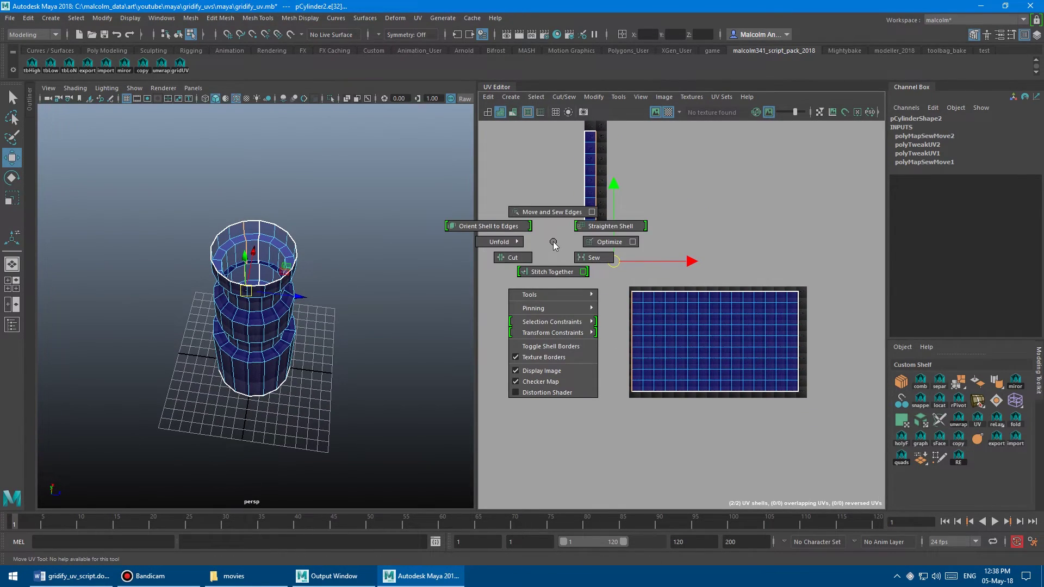
pyautogui.click(552, 212)
pyautogui.press('f')
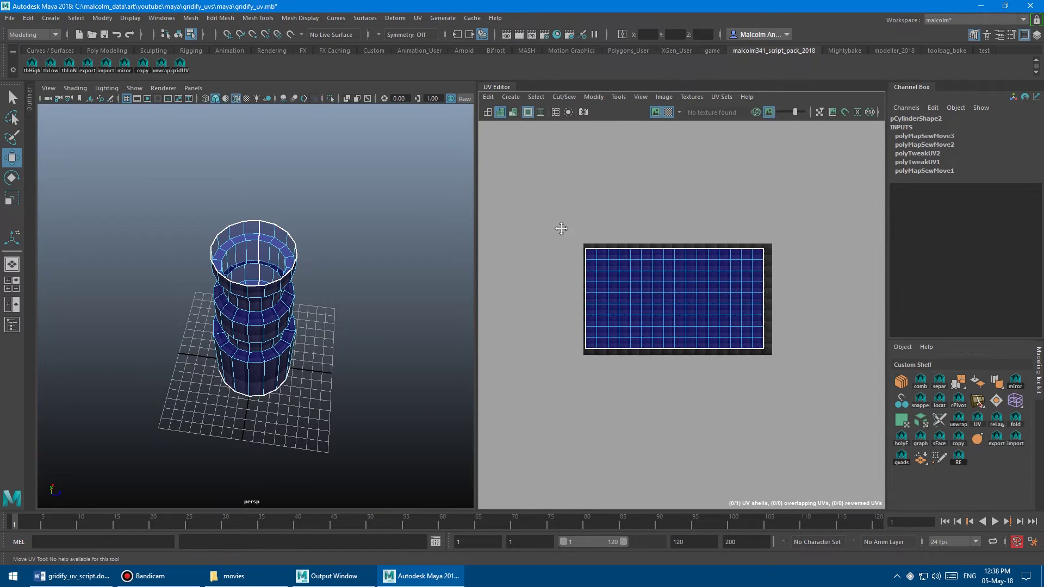
# Examine the closed cylinder from all sides to check its sewn grid UVs and the single vertical seam
pyautogui.keyDown('alt'); pyautogui.moveTo(273, 275); pyautogui.dragTo(278, 239); pyautogui.keyUp('alt')
pyautogui.keyDown('alt'); pyautogui.moveTo(278, 239); pyautogui.dragTo(315, 252, button='right'); pyautogui.keyUp('alt')
pyautogui.keyDown('alt'); pyautogui.moveTo(315, 252); pyautogui.dragTo(267, 231); pyautogui.keyUp('alt')
pyautogui.keyDown('alt'); pyautogui.moveTo(266, 231); pyautogui.dragTo(291, 226, button='right'); pyautogui.keyUp('alt')
pyautogui.keyDown('alt'); pyautogui.moveTo(292, 226); pyautogui.dragTo(135, 270); pyautogui.keyUp('alt')
pyautogui.keyDown('alt'); pyautogui.moveTo(215, 169); pyautogui.dragTo(237, 268, button='middle'); pyautogui.keyUp('alt')
pyautogui.keyDown('alt'); pyautogui.moveTo(237, 268); pyautogui.dragTo(220, 272); pyautogui.keyUp('alt')
pyautogui.keyDown('alt'); pyautogui.moveTo(220, 271); pyautogui.dragTo(201, 240, button='right'); pyautogui.keyUp('alt')
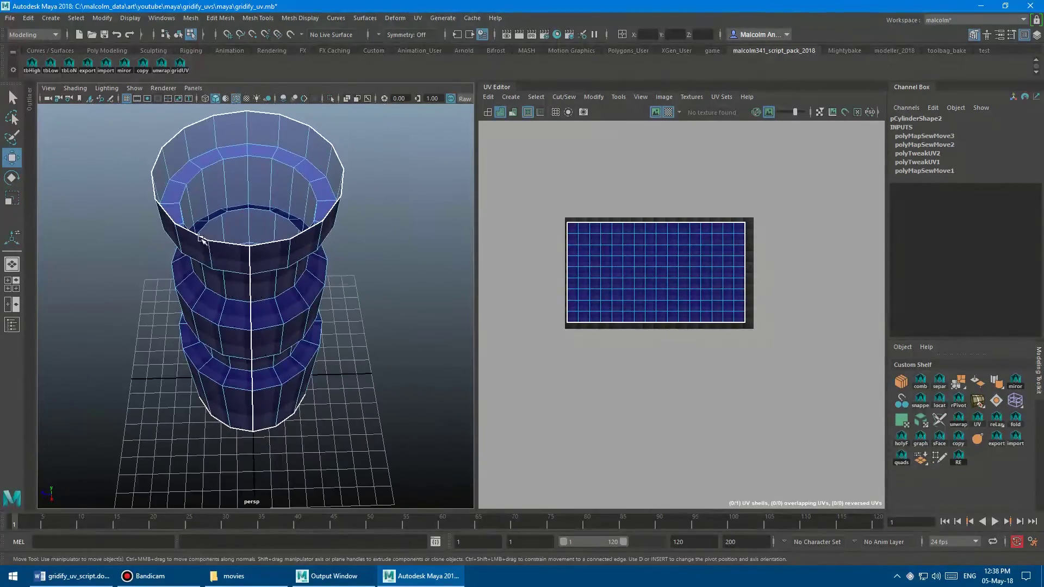
pyautogui.keyDown('alt'); pyautogui.moveTo(206, 255); pyautogui.dragTo(284, 246); pyautogui.keyUp('alt')
pyautogui.keyDown('alt'); pyautogui.moveTo(284, 247); pyautogui.dragTo(248, 257, button='right'); pyautogui.keyUp('alt')
pyautogui.keyDown('alt'); pyautogui.moveTo(248, 257); pyautogui.dragTo(314, 243); pyautogui.keyUp('alt')
pyautogui.keyDown('alt'); pyautogui.moveTo(279, 212); pyautogui.dragTo(262, 206); pyautogui.keyUp('alt')
pyautogui.keyDown('alt'); pyautogui.moveTo(278, 242); pyautogui.dragTo(281, 204); pyautogui.keyUp('alt')
pyautogui.keyDown('alt'); pyautogui.moveTo(281, 203); pyautogui.dragTo(234, 201, button='right'); pyautogui.keyUp('alt')
pyautogui.keyDown('alt'); pyautogui.moveTo(234, 201); pyautogui.dragTo(246, 224); pyautogui.keyUp('alt')
pyautogui.keyDown('alt'); pyautogui.moveTo(246, 224); pyautogui.dragTo(298, 219, button='right'); pyautogui.keyUp('alt')
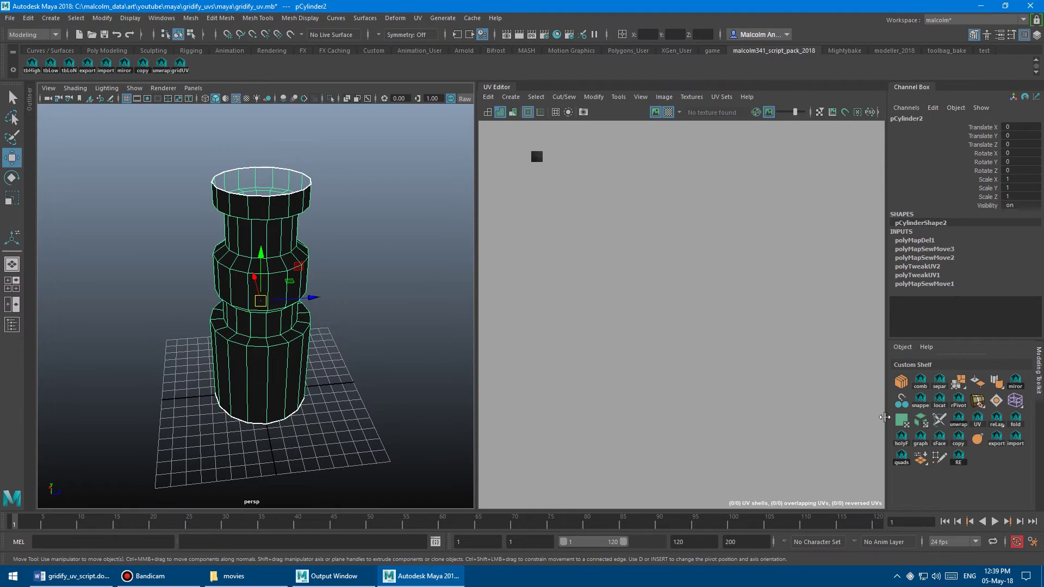
# Apply a planar UV projection to the whole of pCylinder2 and leave the projection manipulator
pyautogui.doubleClick(902, 421)
pyautogui.click(434, 297)
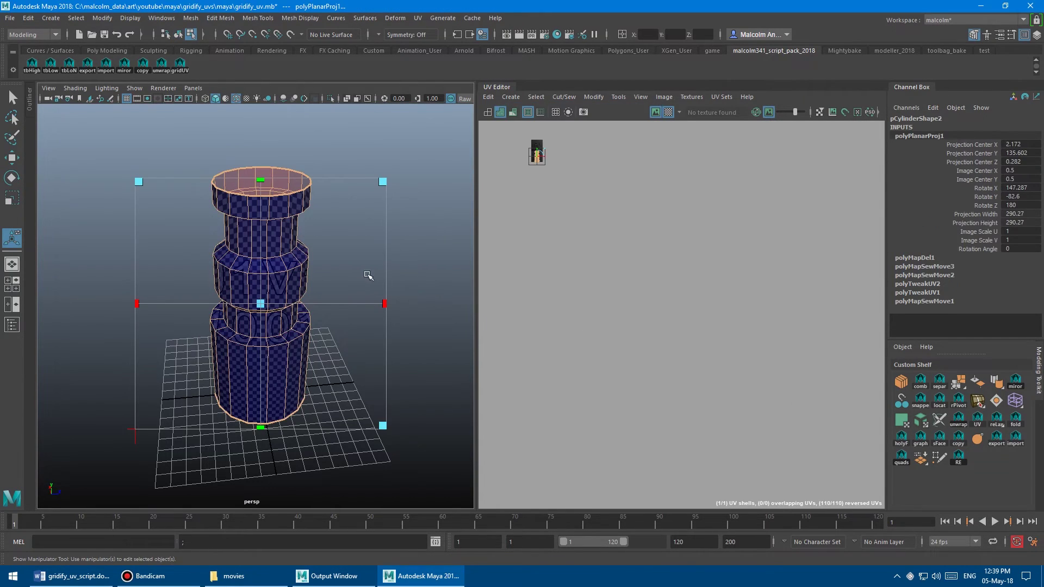
pyautogui.keyDown('alt'); pyautogui.moveTo(362, 269); pyautogui.dragTo(384, 275, button='middle'); pyautogui.keyUp('alt')
pyautogui.press('f')
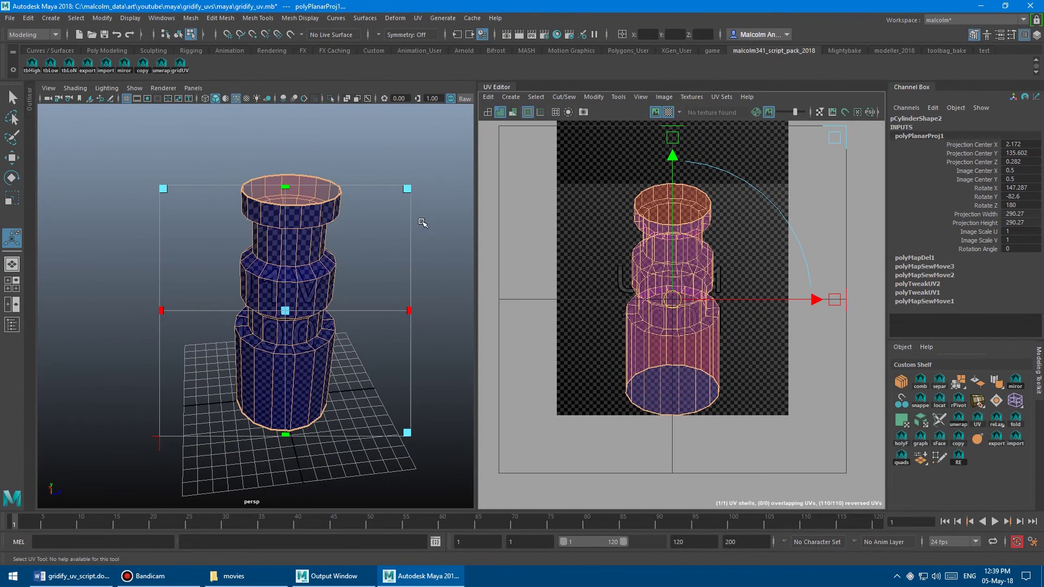
pyautogui.keyDown('alt'); pyautogui.moveTo(420, 223); pyautogui.dragTo(385, 209, button='right'); pyautogui.keyUp('alt')
pyautogui.press('w')
pyautogui.press('F8')
# Select eight adjacent faces along the cylinder's wide middle band and run gridUV on them
pyautogui.keyDown('alt'); pyautogui.moveTo(309, 251); pyautogui.dragTo(288, 209); pyautogui.keyUp('alt')
pyautogui.keyDown('alt'); pyautogui.moveTo(217, 231); pyautogui.dragTo(258, 265, button='right'); pyautogui.keyUp('alt')
pyautogui.press('q')
pyautogui.click(239, 247)
pyautogui.keyDown('alt'); pyautogui.moveTo(299, 266); pyautogui.dragTo(232, 261); pyautogui.keyUp('alt')
pyautogui.keyDown('shift'); pyautogui.doubleClick(270, 271); pyautogui.keyUp('shift')
pyautogui.keyDown('alt'); pyautogui.moveTo(294, 235); pyautogui.dragTo(348, 244); pyautogui.keyUp('alt')
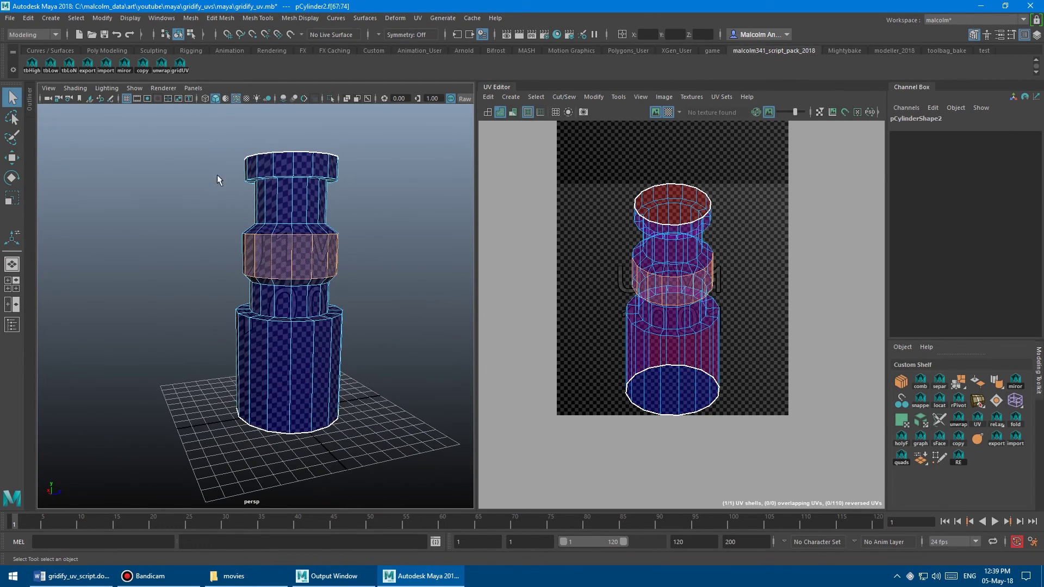
pyautogui.click(182, 70)
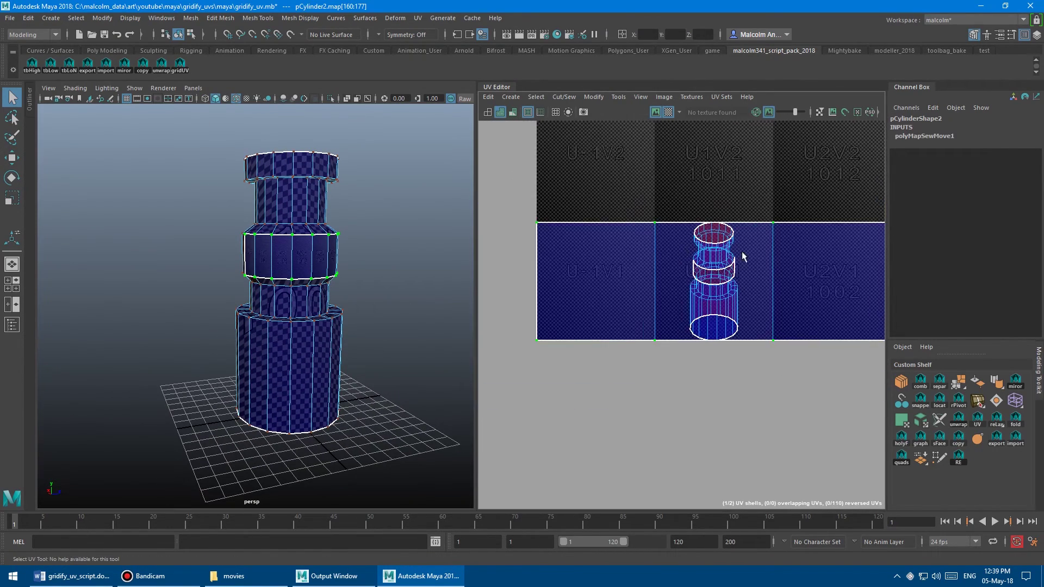
# Move the middle band's gridded shell clear of the planar-projected UVs
pyautogui.press('w')
pyautogui.moveTo(550, 162); pyautogui.dragTo(517, 221, button='middle')
pyautogui.scroll(10, 348, 193)
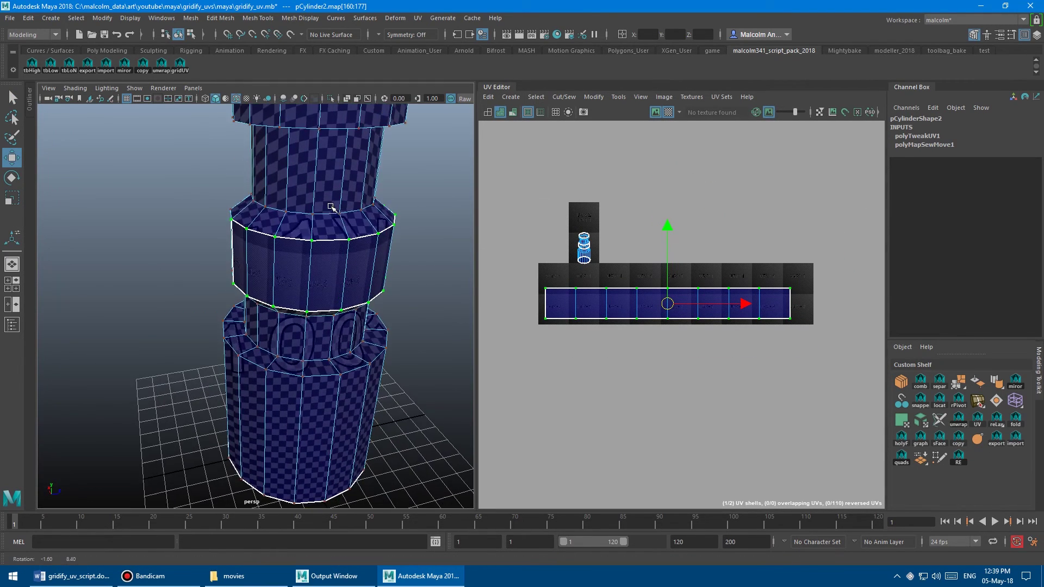
# Select the adjoining faces of the lower drum, its ledge and the narrow neck above, and run gridUV on them
pyautogui.scroll(2, 348, 193)
pyautogui.press('q')
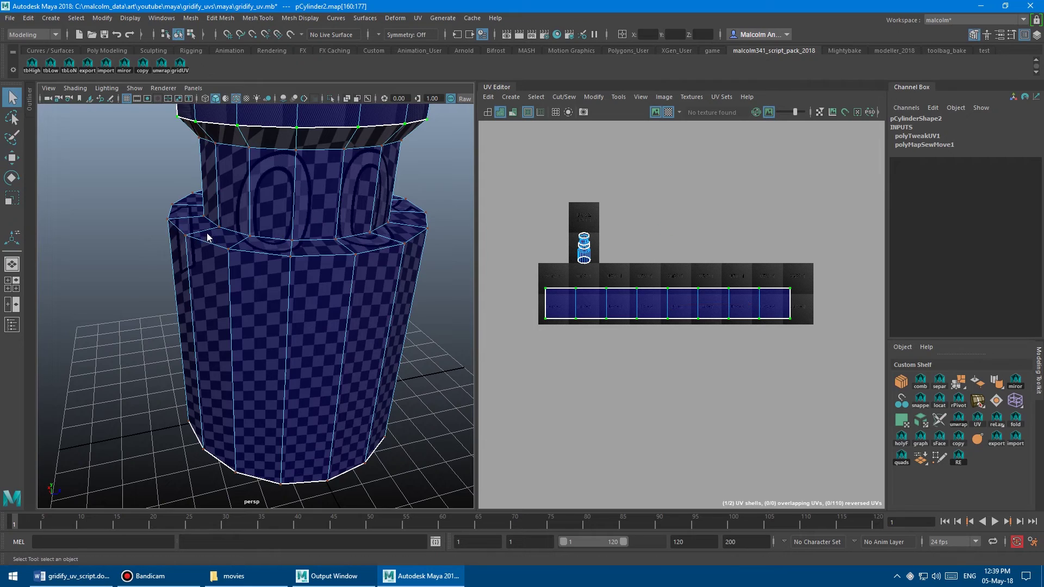
pyautogui.moveTo(205, 235); pyautogui.dragTo(205, 261, button='right')
pyautogui.click(198, 226)
pyautogui.keyDown('alt'); pyautogui.moveTo(386, 268); pyautogui.dragTo(337, 278); pyautogui.keyUp('alt')
pyautogui.keyDown('shift'); pyautogui.click(226, 296); pyautogui.keyUp('shift')
pyautogui.keyDown('shift'); pyautogui.doubleClick(344, 300); pyautogui.keyUp('shift')
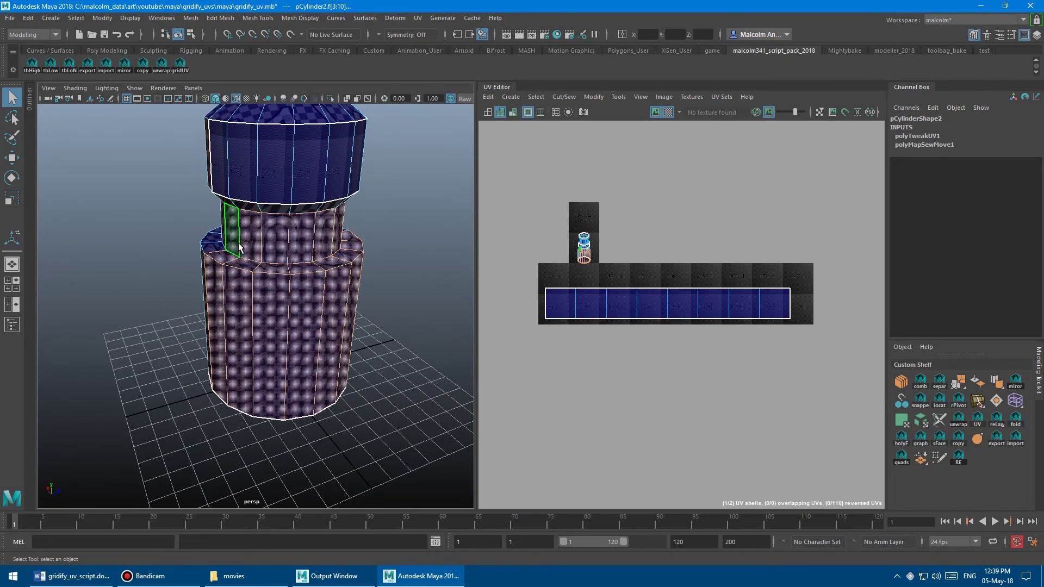
pyautogui.keyDown('alt'); pyautogui.moveTo(246, 252); pyautogui.dragTo(338, 296); pyautogui.keyUp('alt')
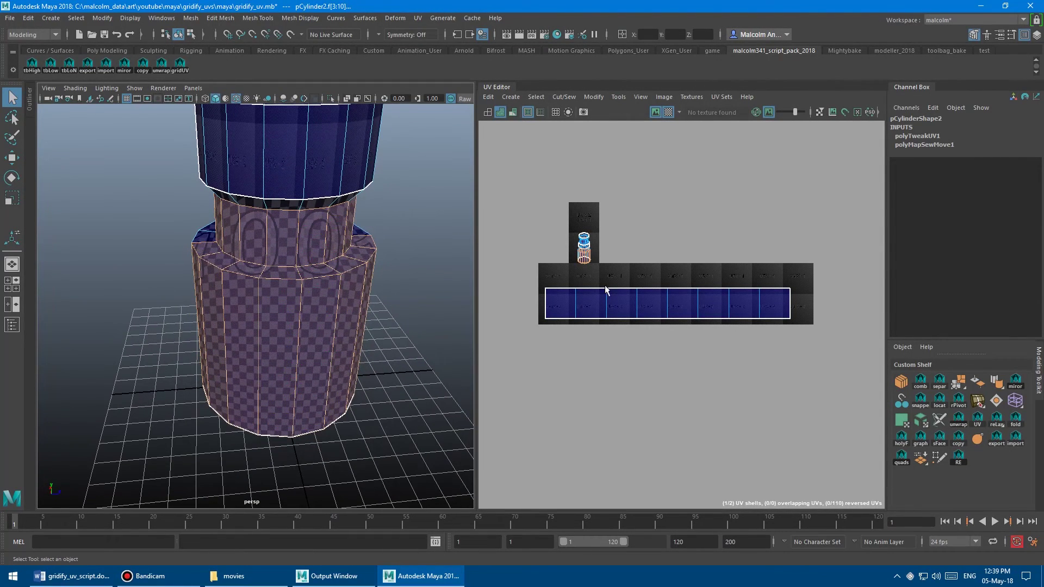
pyautogui.click(182, 73)
# Move the lower section's gridded shell away from the other UVs
pyautogui.keyDown('alt'); pyautogui.moveTo(689, 270); pyautogui.dragTo(576, 264, button='right'); pyautogui.keyUp('alt')
pyautogui.press('w')
pyautogui.moveTo(622, 295); pyautogui.dragTo(688, 266, button='middle')
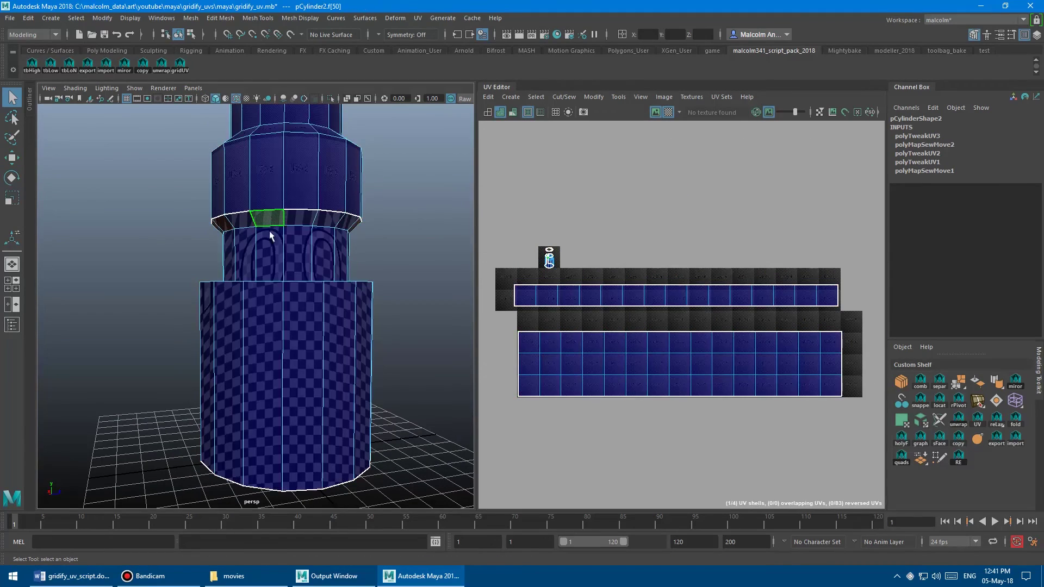
# Select the bevel below the middle band and the narrow neck under it, leaving one column out, and run gridUV
pyautogui.keyDown('shift'); pyautogui.click(269, 236); pyautogui.keyUp('shift')
pyautogui.keyDown('shift'); pyautogui.doubleClick(324, 216); pyautogui.keyUp('shift')
pyautogui.keyDown('shift'); pyautogui.doubleClick(295, 242); pyautogui.keyUp('shift')
pyautogui.click(181, 68)
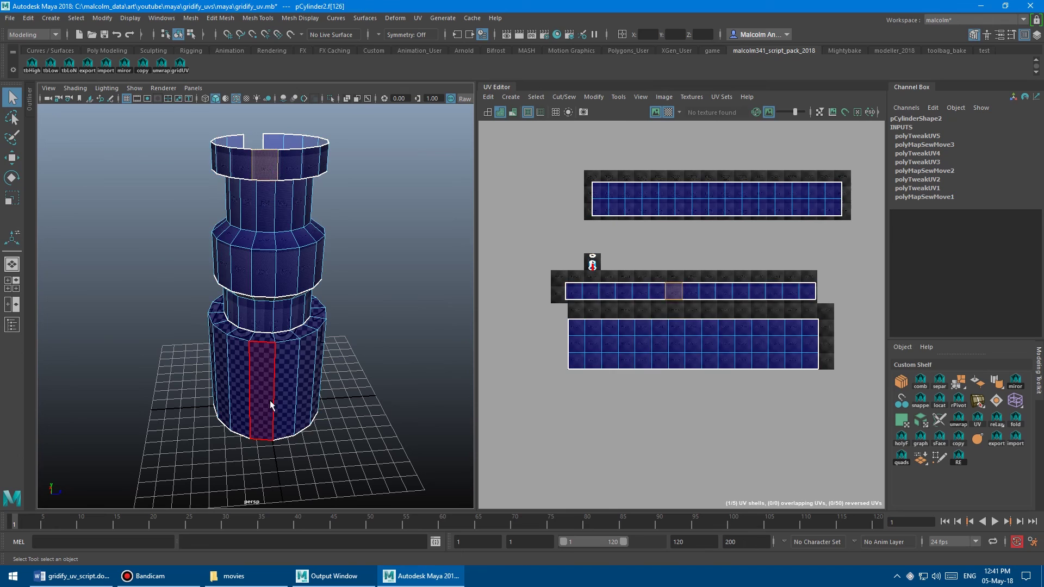
# Select further face rings around the cylinder, run gridUV on them and move the resulting shell aside
pyautogui.doubleClick(272, 326)
pyautogui.keyDown('shift'); pyautogui.doubleClick(297, 163); pyautogui.keyUp('shift')
pyautogui.click(180, 65)
pyautogui.scroll(-2, 641, 218)
pyautogui.press('w')
pyautogui.moveTo(623, 212); pyautogui.dragTo(572, 198)
# Return pCylinder2 to object mode with the Move tool active
pyautogui.press('q')
pyautogui.keyDown('alt'); pyautogui.moveTo(255, 283); pyautogui.dragTo(284, 237); pyautogui.keyUp('alt')
pyautogui.rightClick(284, 237)
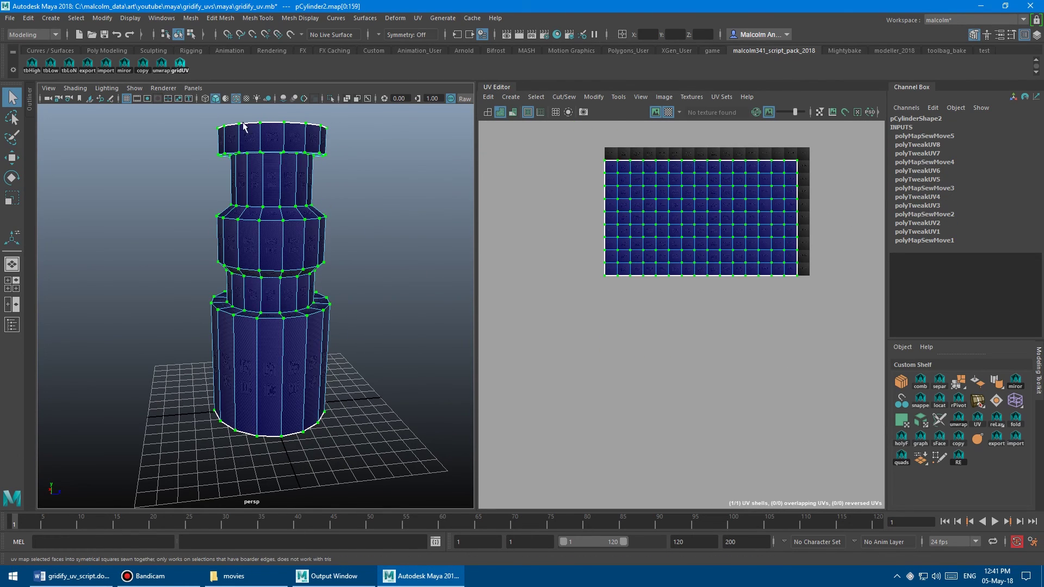
pyautogui.press('w')
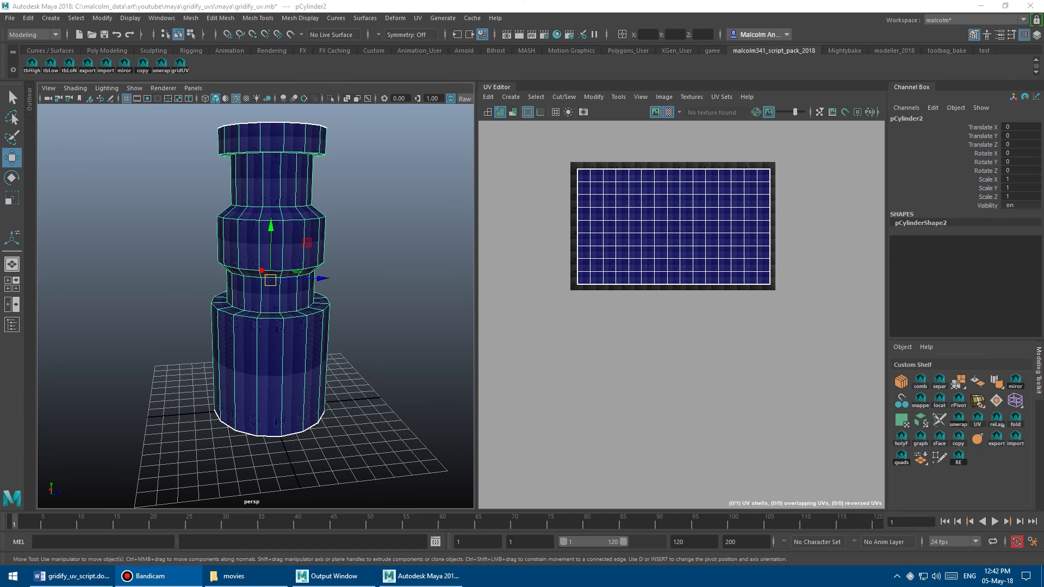